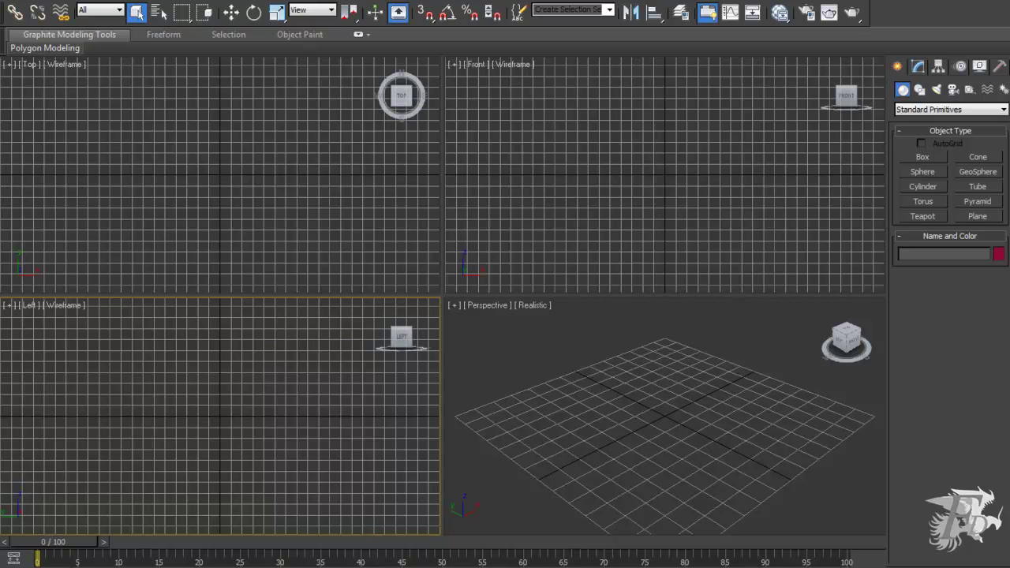
# Draw a two-bone chain with an end bone in the maximized Left view, shaped like a sharply bent limb in the upper area.
pyautogui.hotkey('alt', 'w')
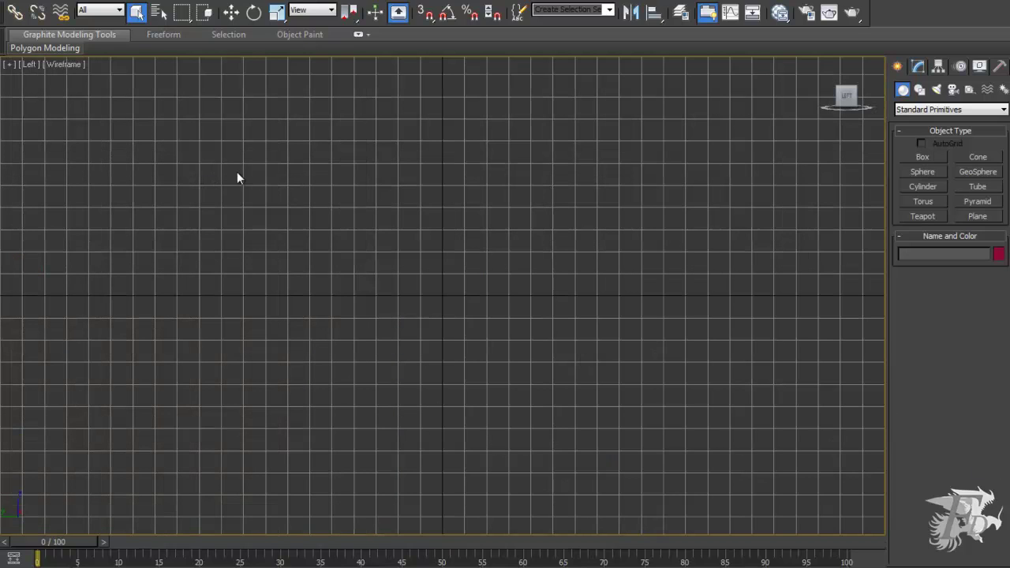
pyautogui.click(1003, 89)
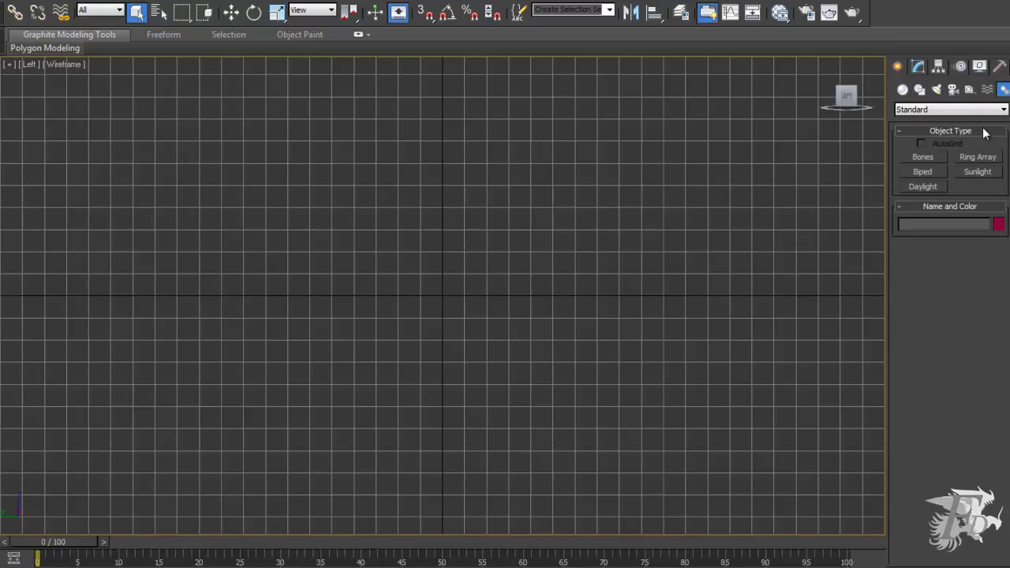
pyautogui.click(923, 157)
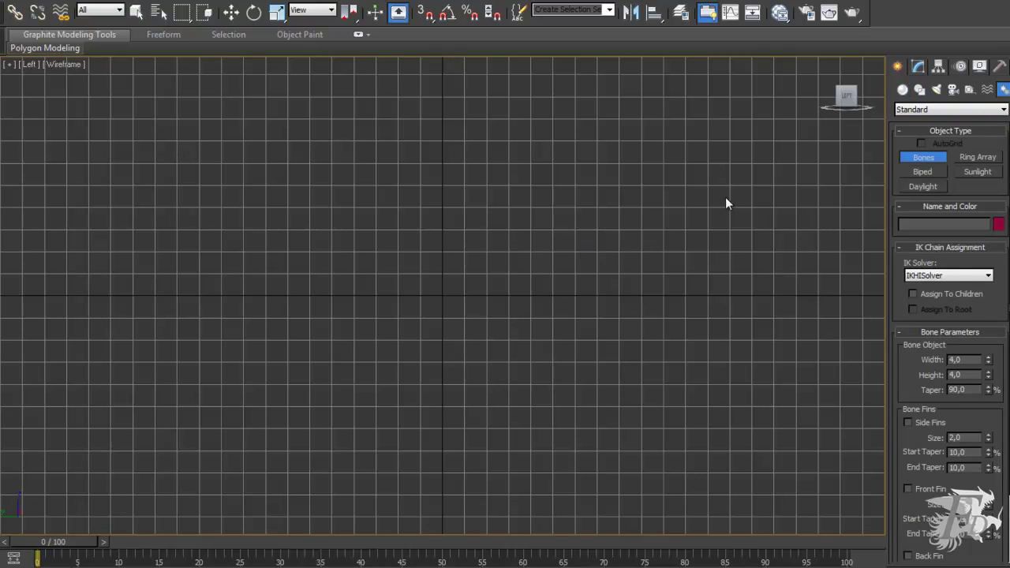
pyautogui.click(754, 231)
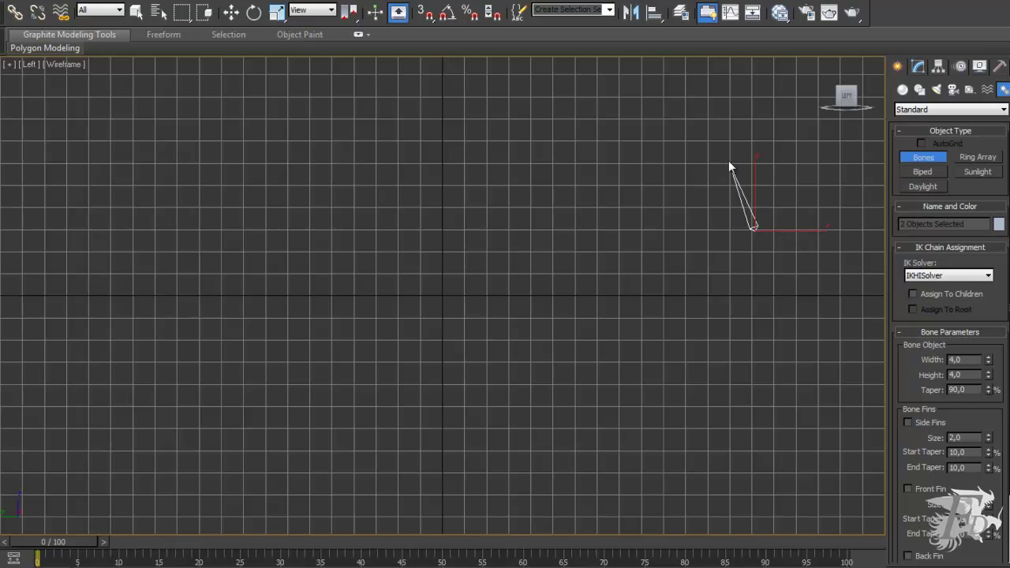
pyautogui.click(574, 81)
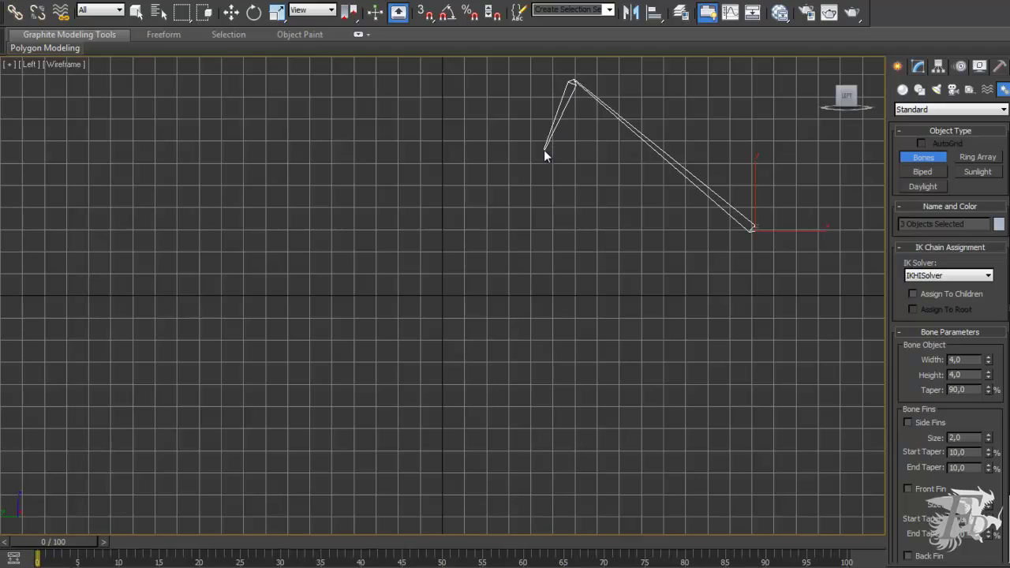
pyautogui.click(652, 230)
pyautogui.rightClick(633, 359)
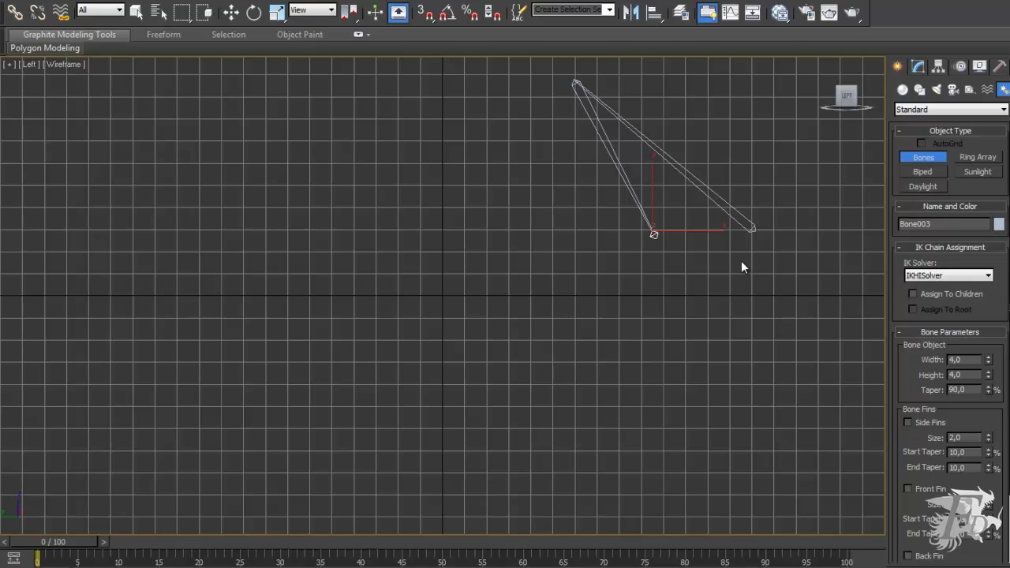
# Select the whole bone chain and clone it as one copy placed straight below the original.
pyautogui.click(137, 12)
pyautogui.moveTo(507, 71); pyautogui.dragTo(712, 263)
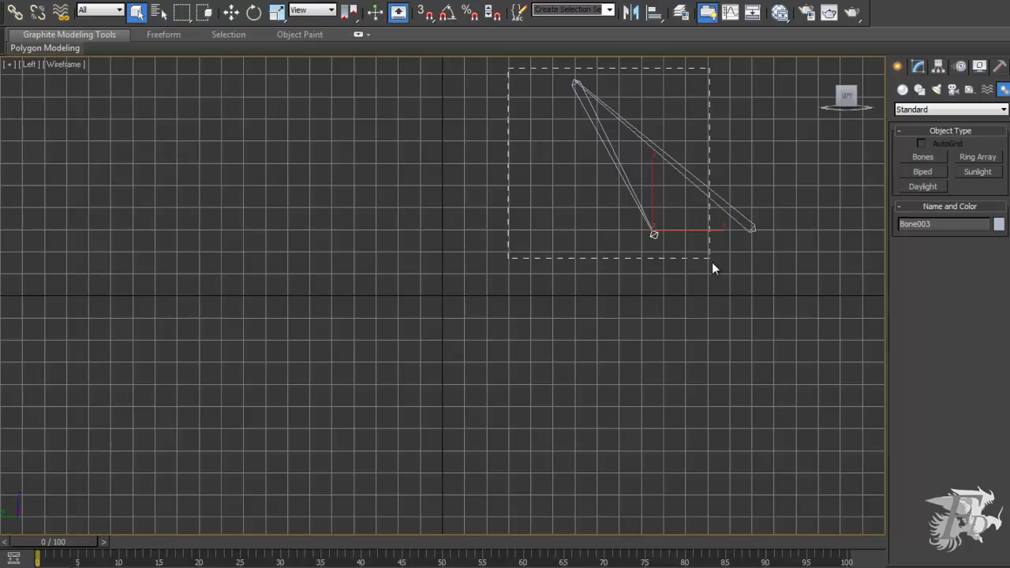
pyautogui.moveTo(779, 310); pyautogui.dragTo(778, 309)
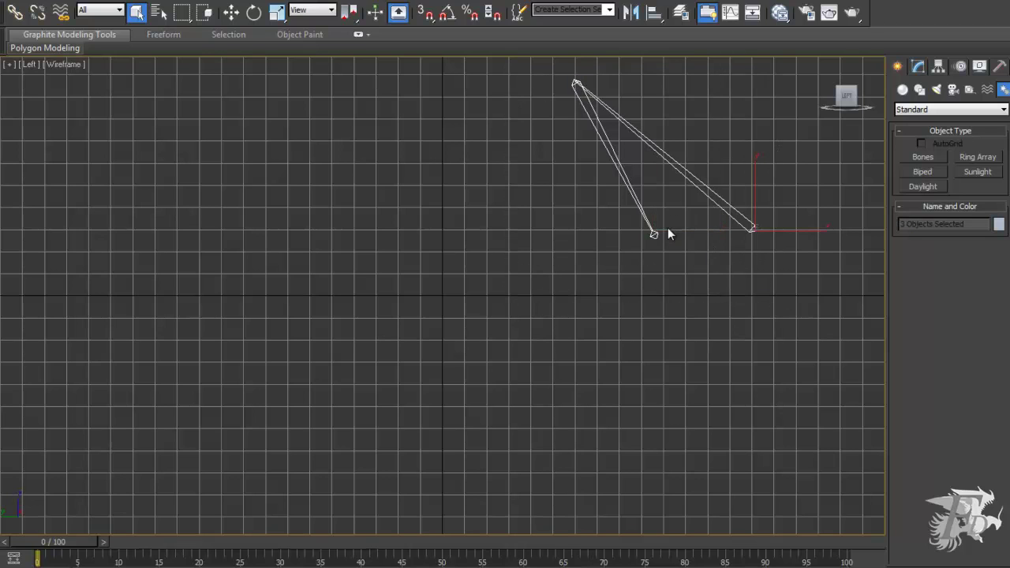
pyautogui.click(230, 12)
pyautogui.keyDown('shift'); pyautogui.moveTo(649, 147); pyautogui.dragTo(662, 406); pyautogui.keyUp('shift')
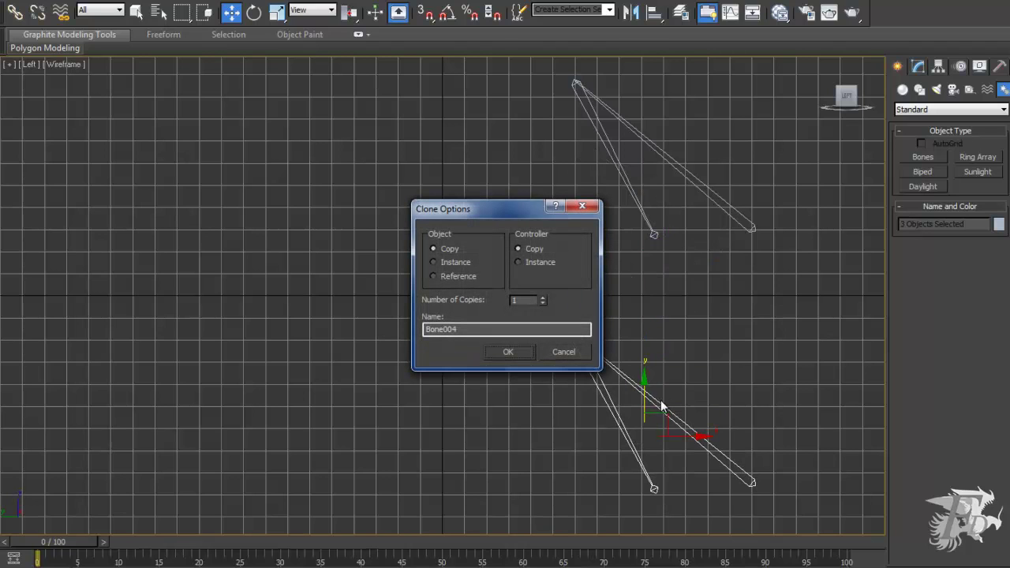
pyautogui.click(518, 349)
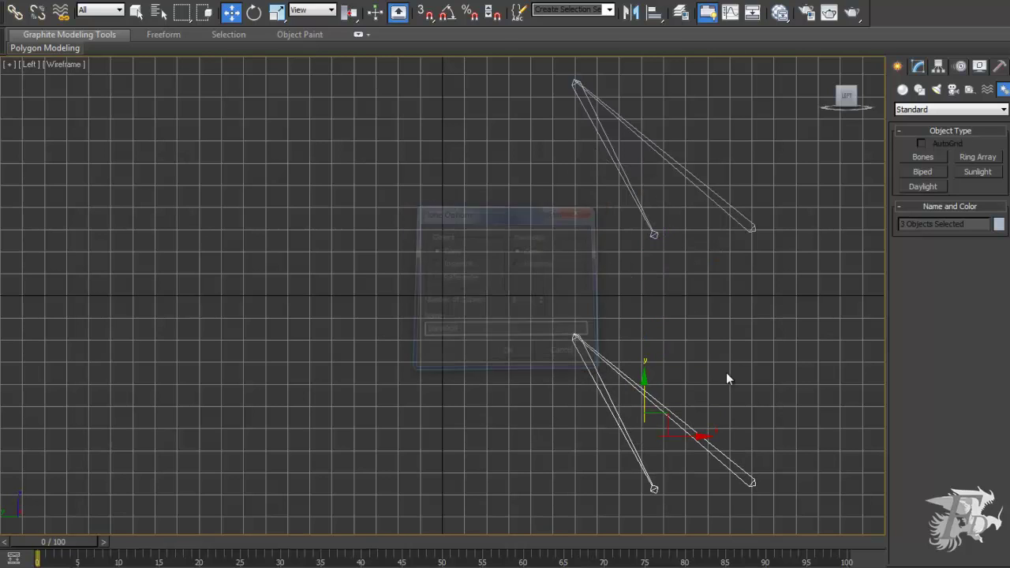
pyautogui.click(135, 12)
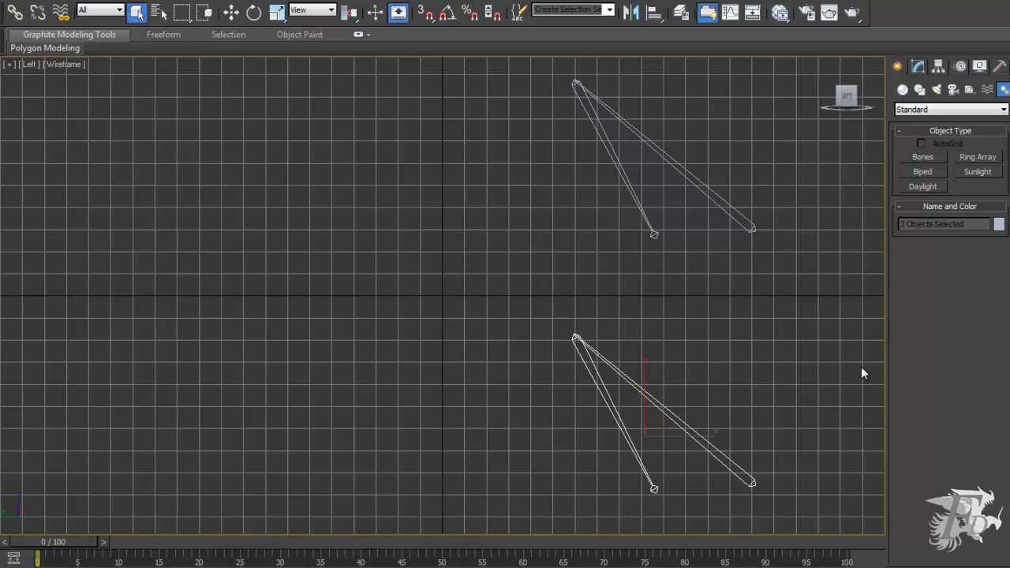
# Try straightening the upper chain by rotating its root bone until horizontal and swinging the second bone out in line with it.
pyautogui.click(654, 234)
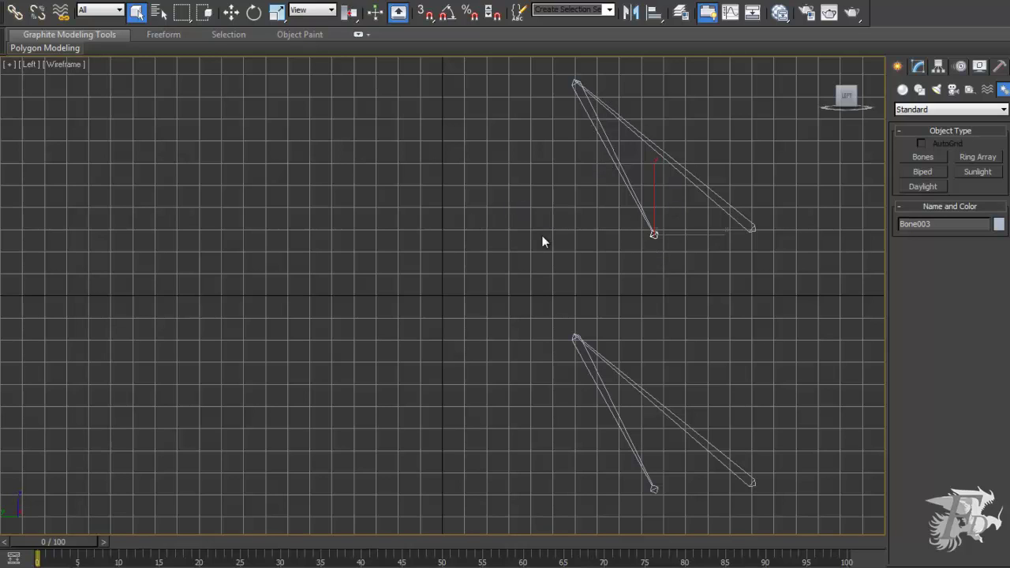
pyautogui.click(702, 188)
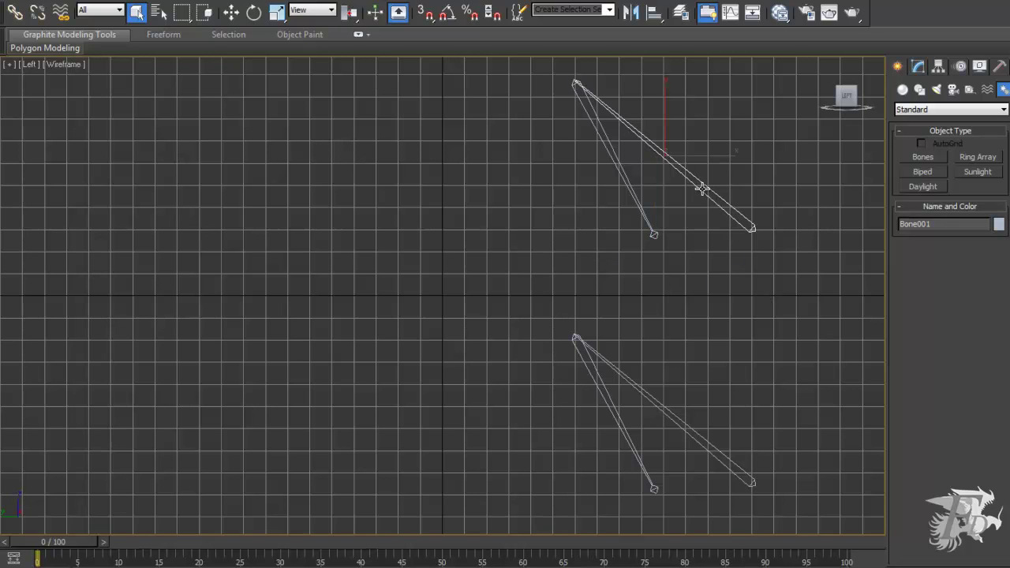
pyautogui.click(255, 13)
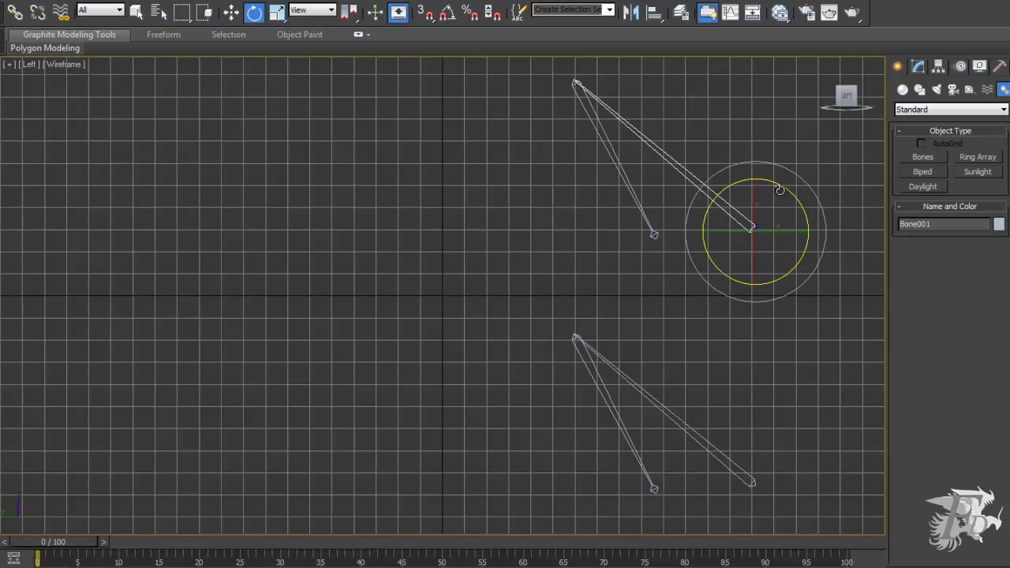
pyautogui.moveTo(783, 189); pyautogui.dragTo(727, 167)
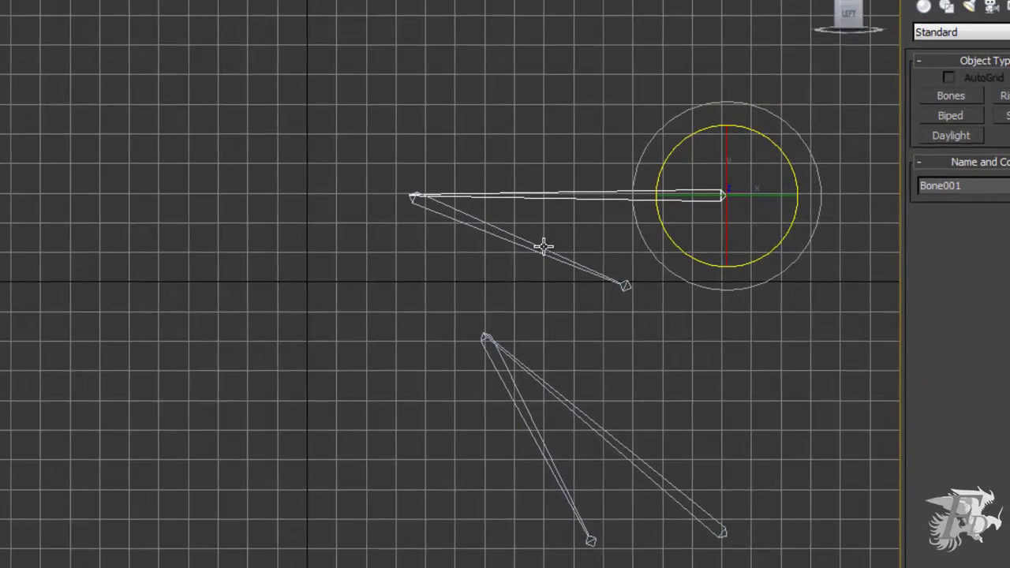
pyautogui.click(543, 246)
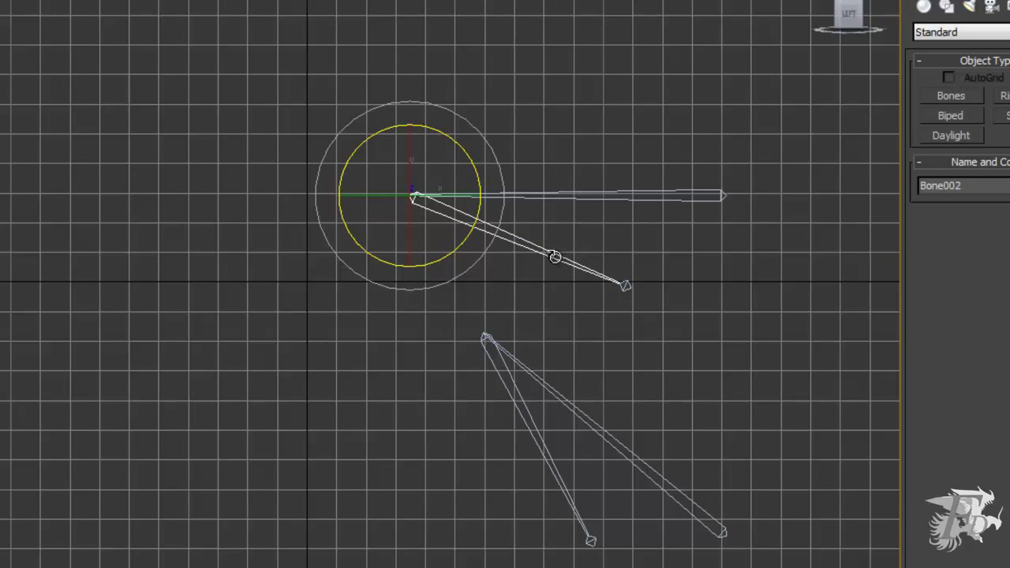
pyautogui.moveTo(479, 204); pyautogui.dragTo(808, 537)
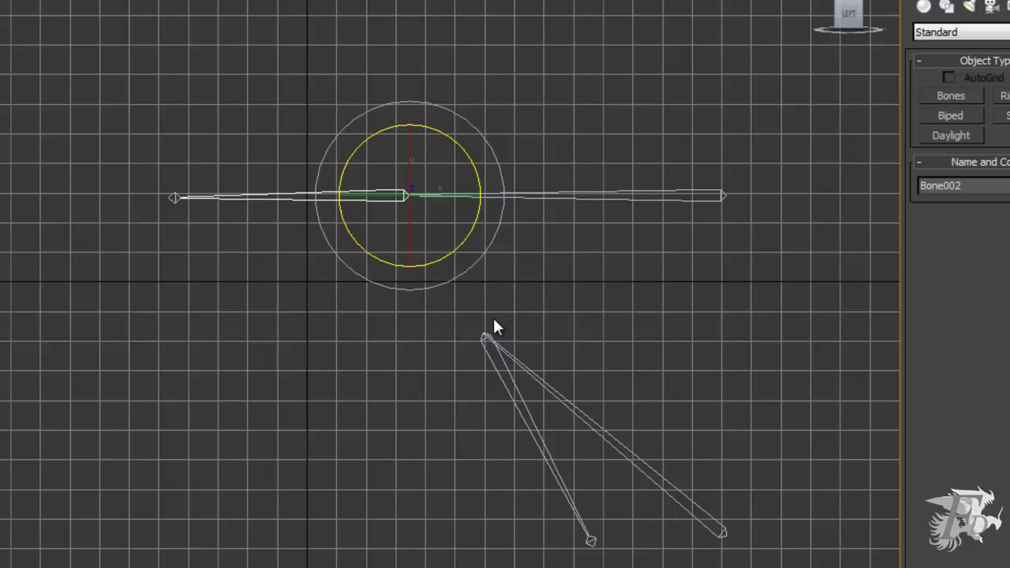
# Undo the test rotations of the upper chain's bones.
pyautogui.hotkey('ctrl', 'z')
pyautogui.hotkey('ctrl', 'z')
pyautogui.hotkey('ctrl', 'z')
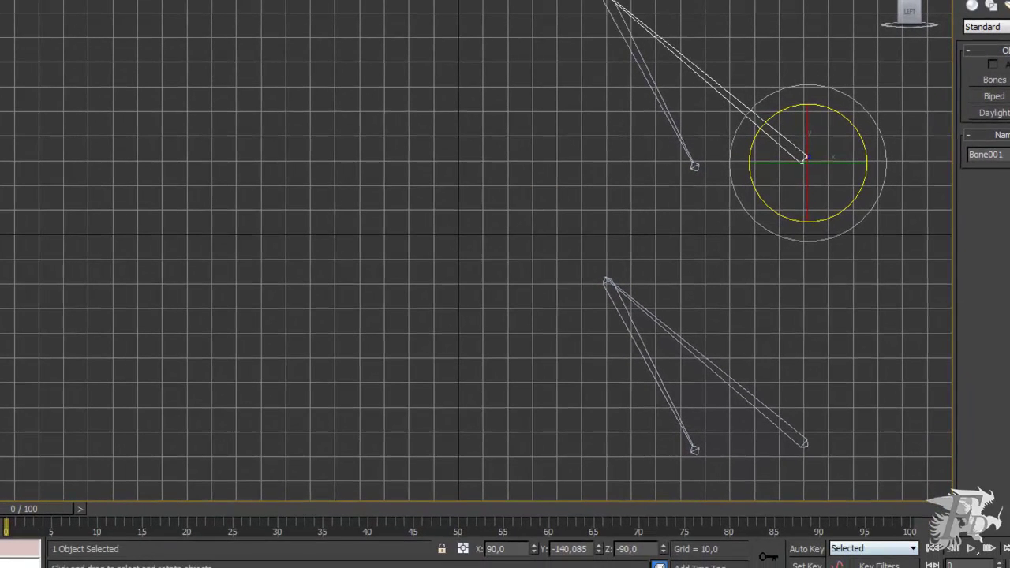
# Animate the upper chain with Auto Key at frame 20, rotating the root bone and second bone into a nearly straight horizontal line.
pyautogui.press('n')
pyautogui.moveTo(41, 511); pyautogui.dragTo(217, 516)
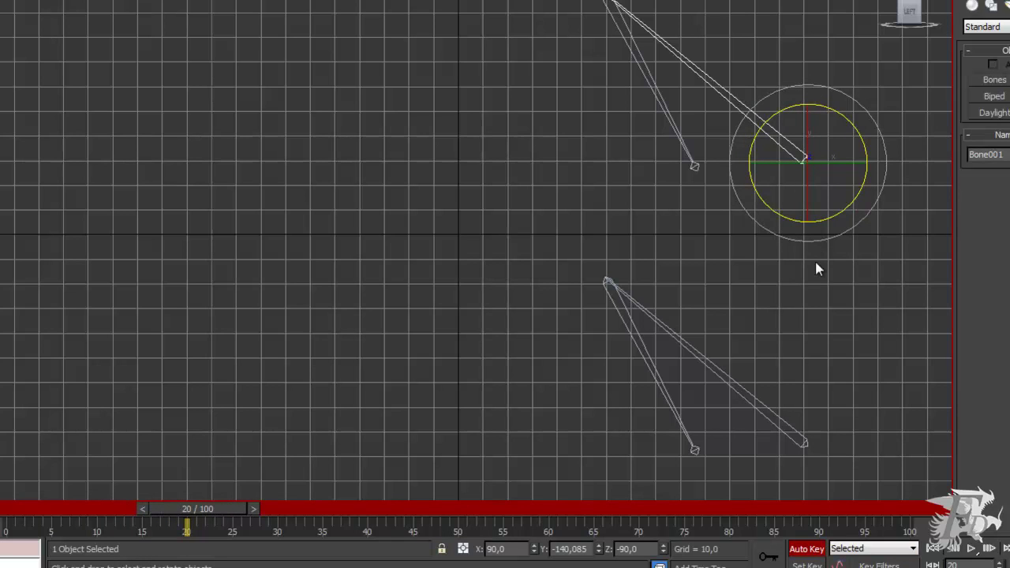
pyautogui.moveTo(781, 114); pyautogui.dragTo(734, 153)
pyautogui.click(665, 209)
pyautogui.moveTo(602, 164); pyautogui.dragTo(747, 424)
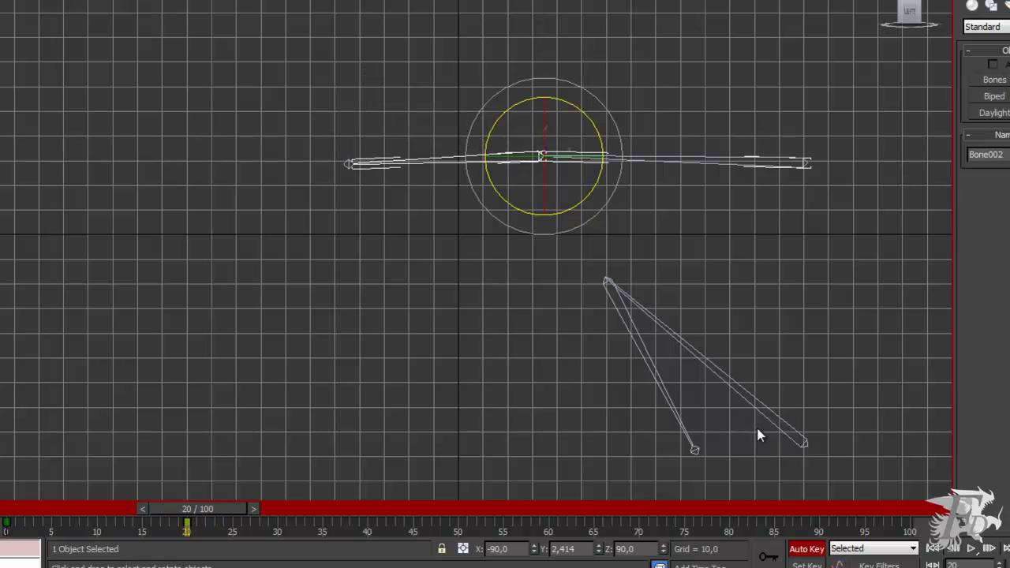
pyautogui.click(806, 549)
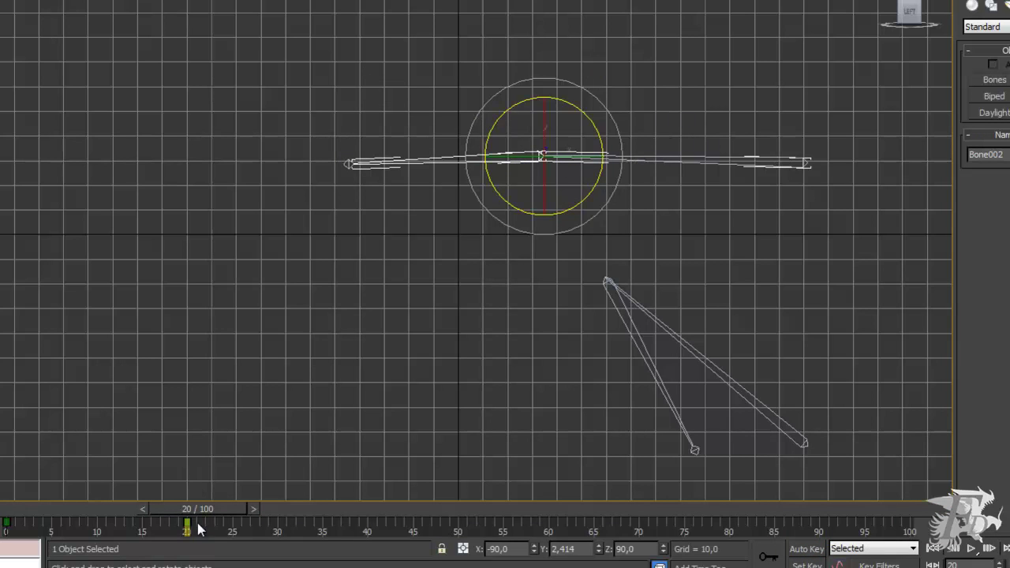
# Scrub the timeline to review the upper chain's rotation animation.
pyautogui.moveTo(212, 515); pyautogui.dragTo(217, 467)
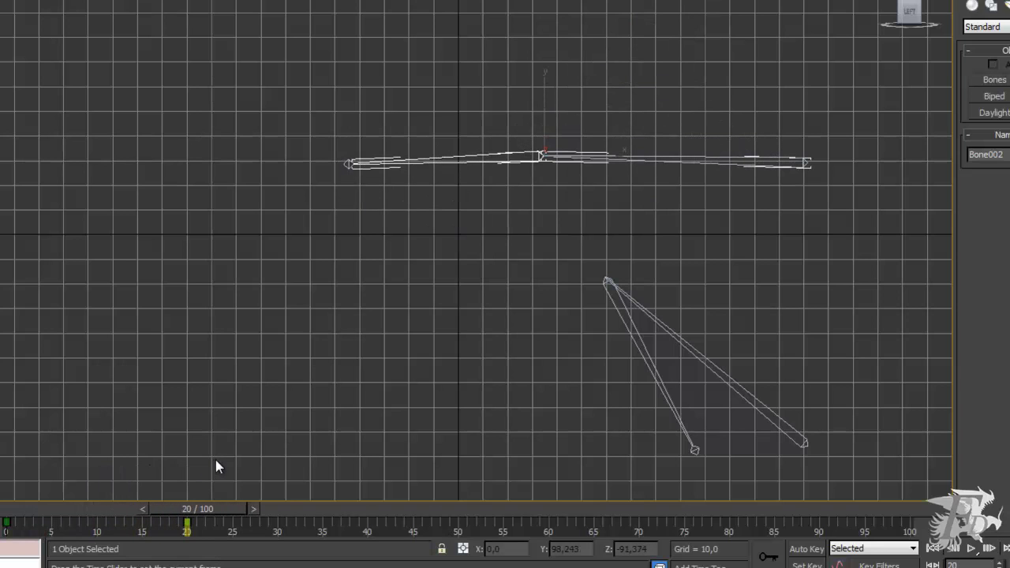
pyautogui.press('e')
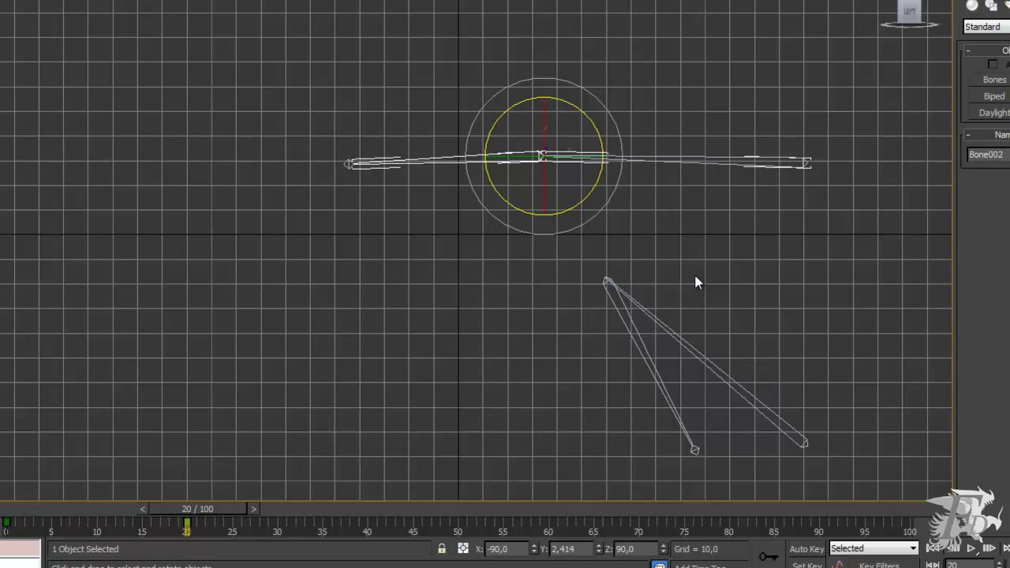
pyautogui.click(806, 549)
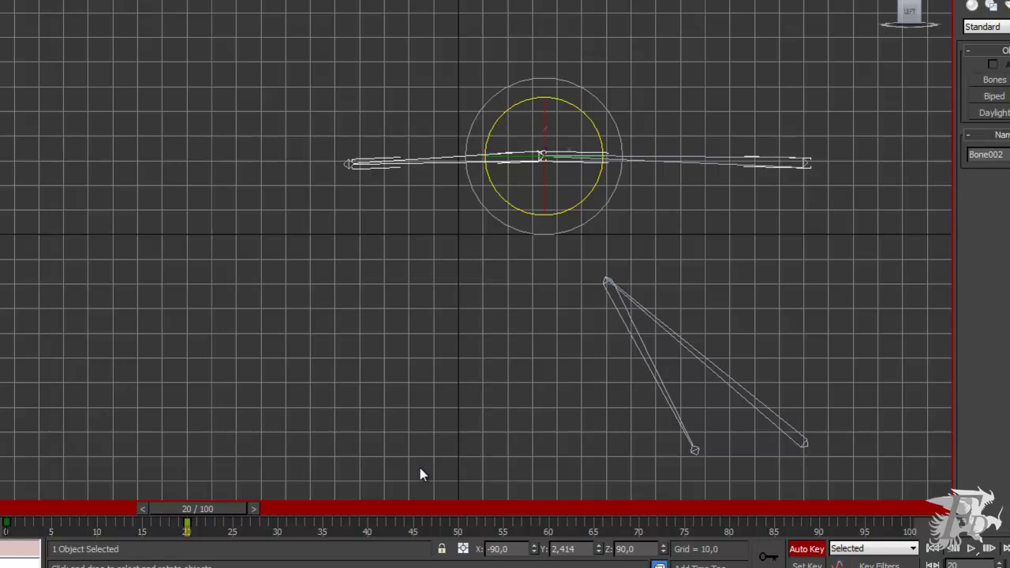
pyautogui.click(807, 549)
# Apply an HI Solver to the lower chain from its root bone to its end bone.
pyautogui.click(804, 442)
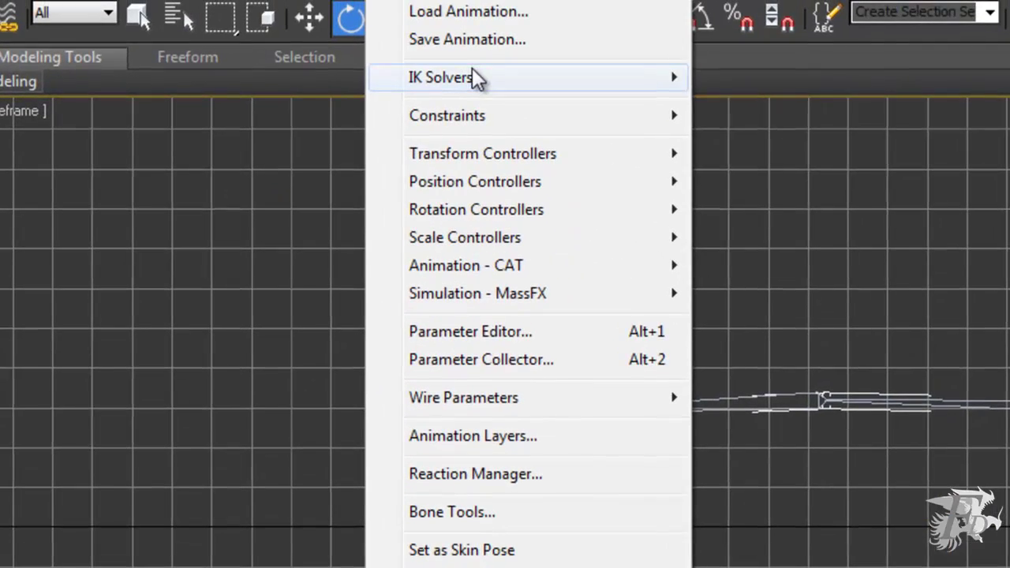
pyautogui.moveTo(477, 79)
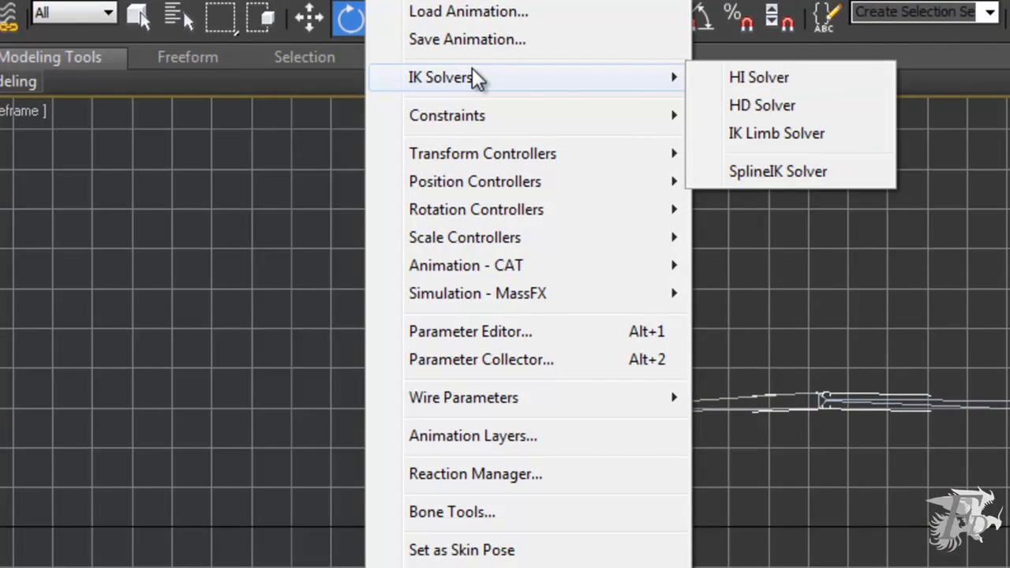
pyautogui.click(753, 78)
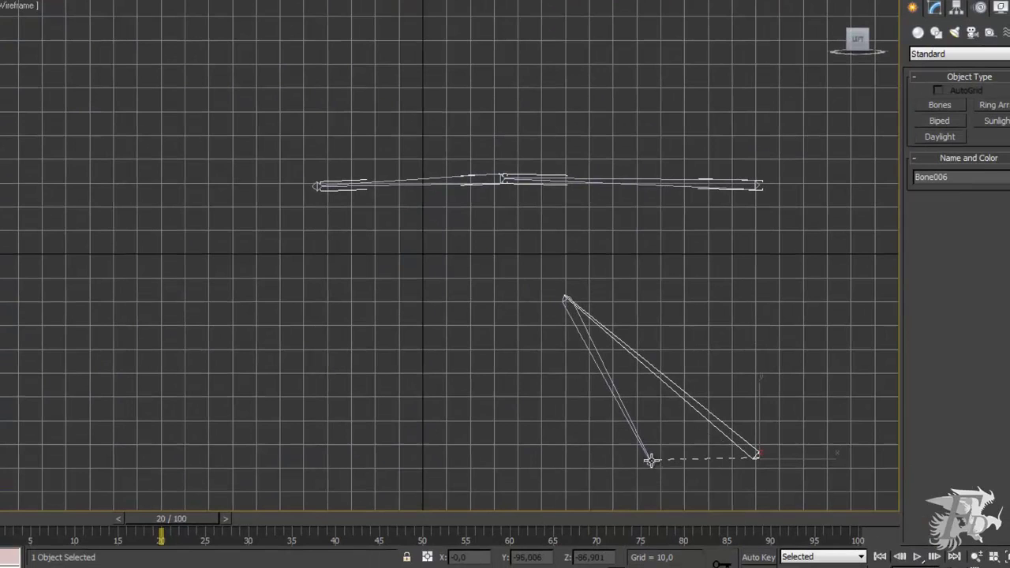
pyautogui.click(648, 464)
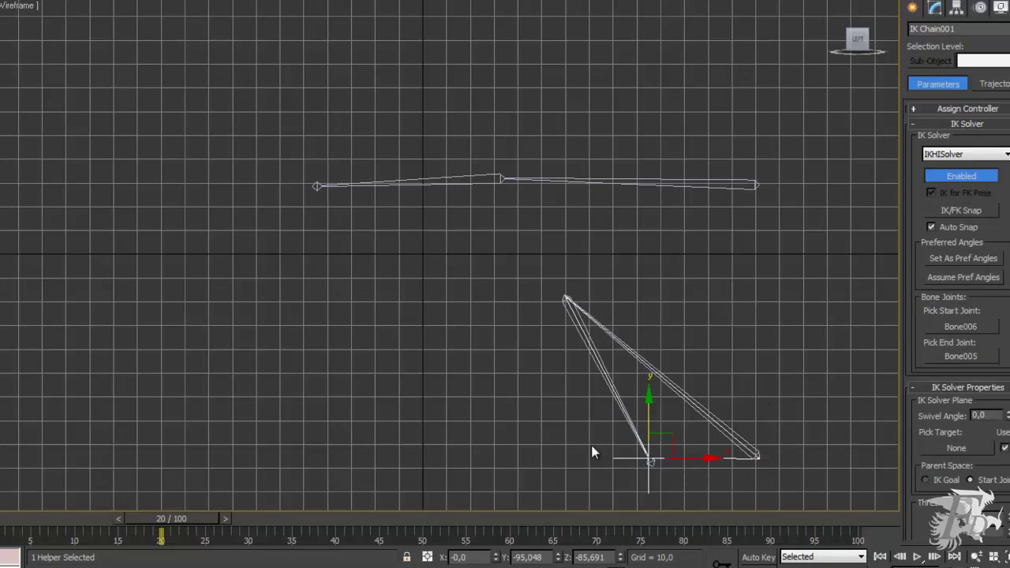
# Animate the lower chain with Auto Key at frame 20, moving its IK goal horizontally to about Y 42, and scrub to review it.
pyautogui.click(751, 556)
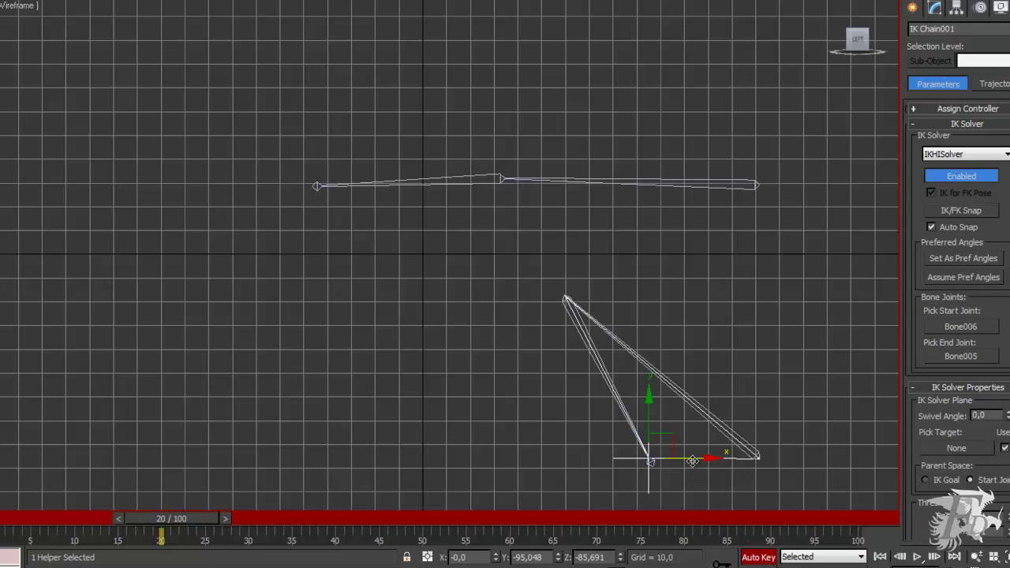
pyautogui.moveTo(692, 461); pyautogui.dragTo(368, 442)
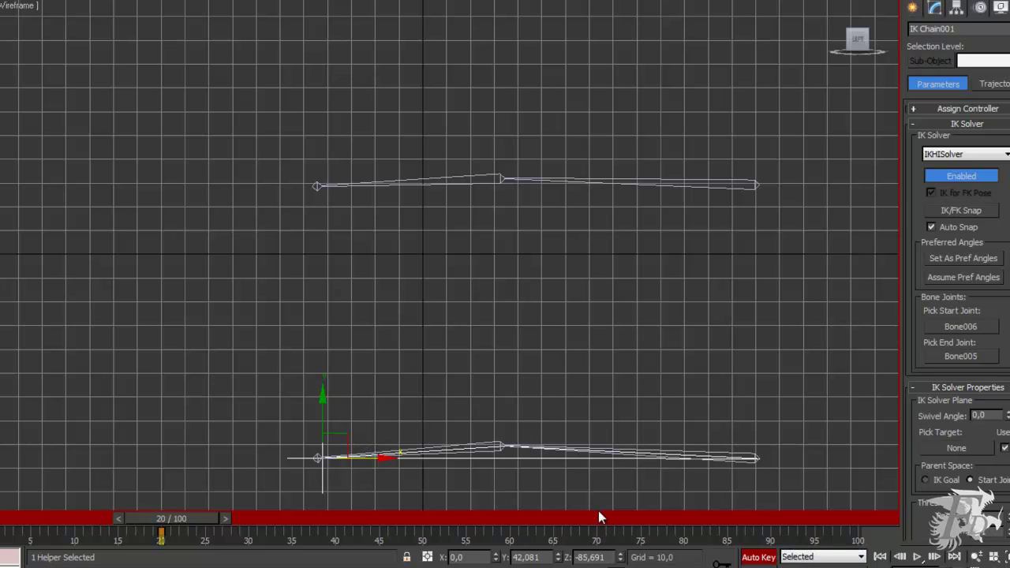
pyautogui.moveTo(195, 520); pyautogui.dragTo(195, 492)
pyautogui.press('w')
pyautogui.click(758, 557)
# Reset the scene without saving the changes.
pyautogui.hotkey('alt', 'f')
pyautogui.click(198, 153)
pyautogui.click(517, 306)
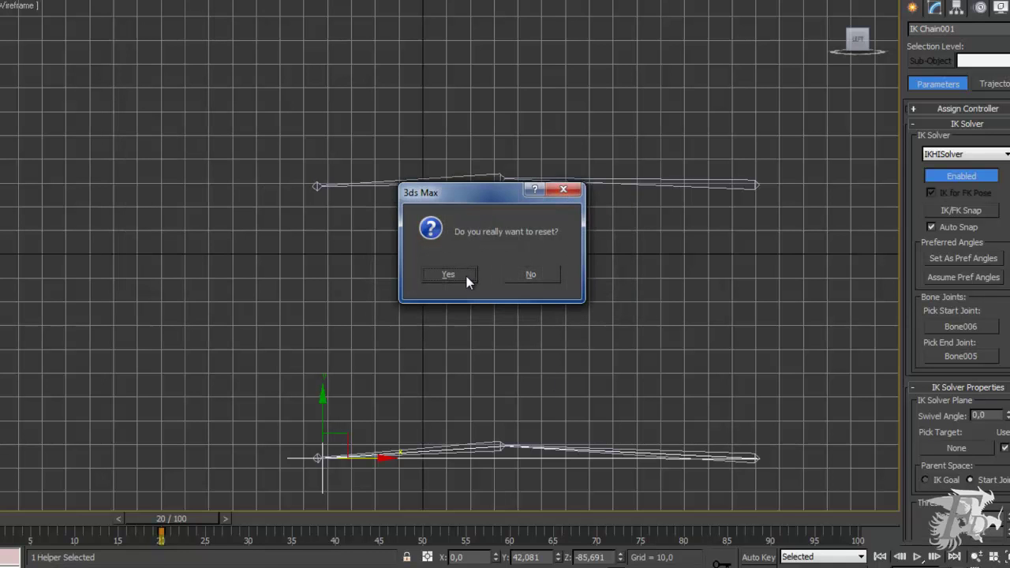
pyautogui.click(460, 275)
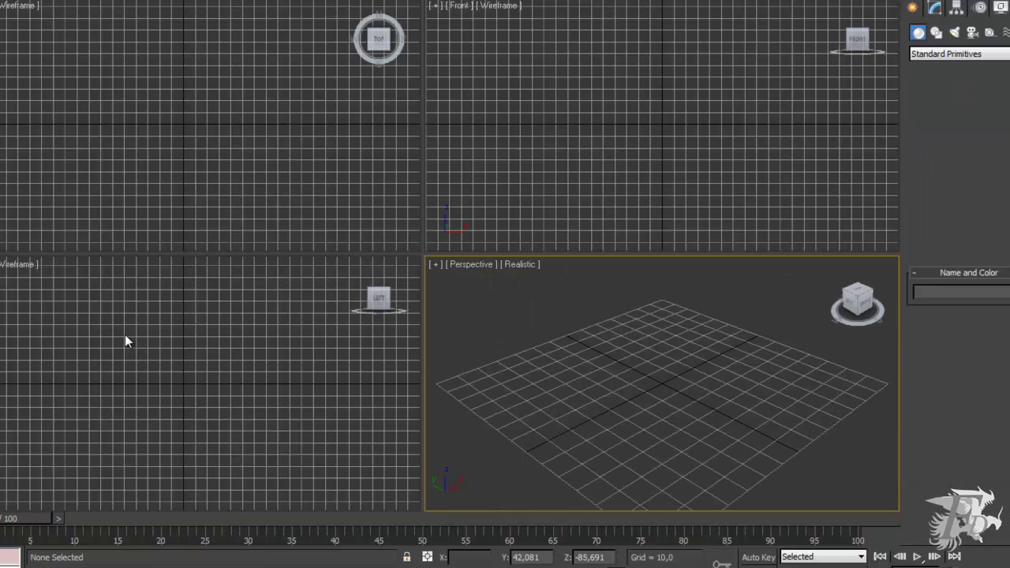
# Draw a bent leg-like chain of two long bones and an end bone in the maximized Left view.
pyautogui.click(181, 339)
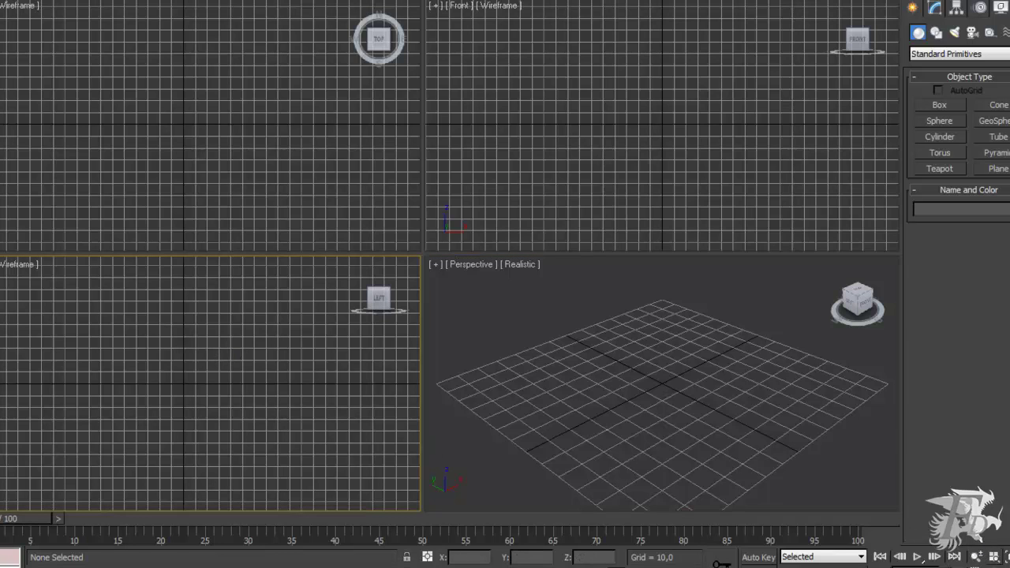
pyautogui.click(1005, 557)
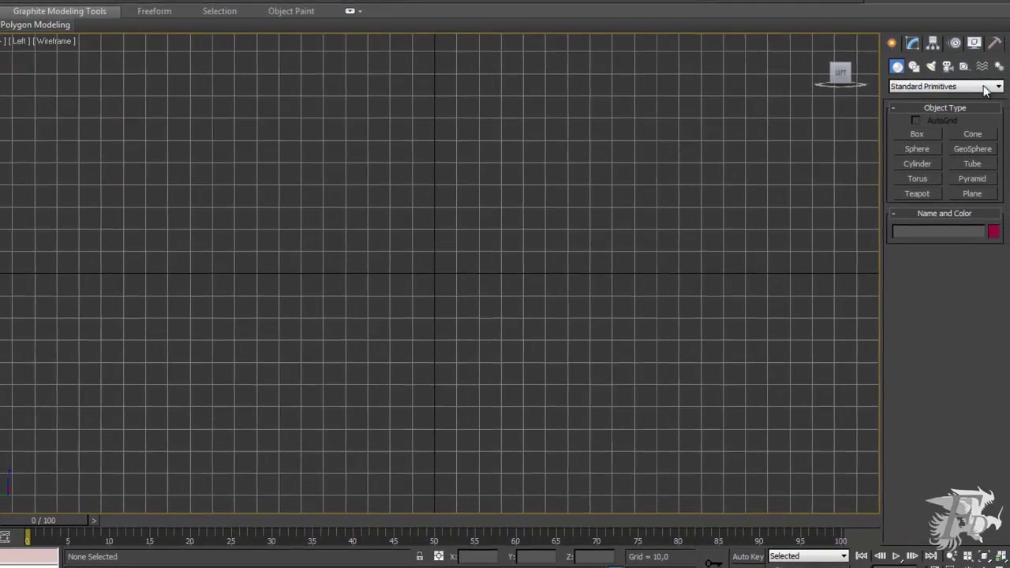
pyautogui.click(1000, 66)
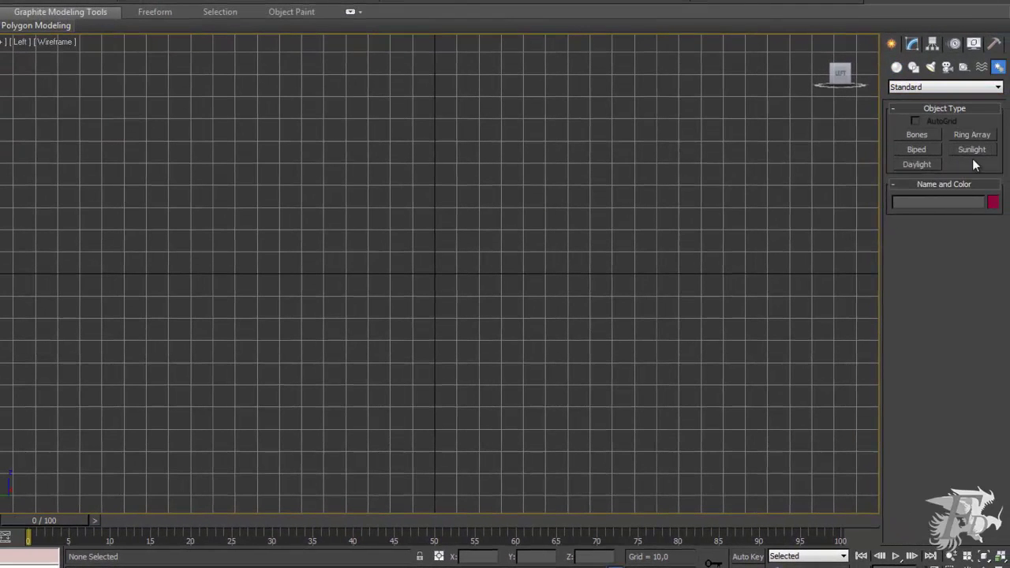
pyautogui.click(917, 135)
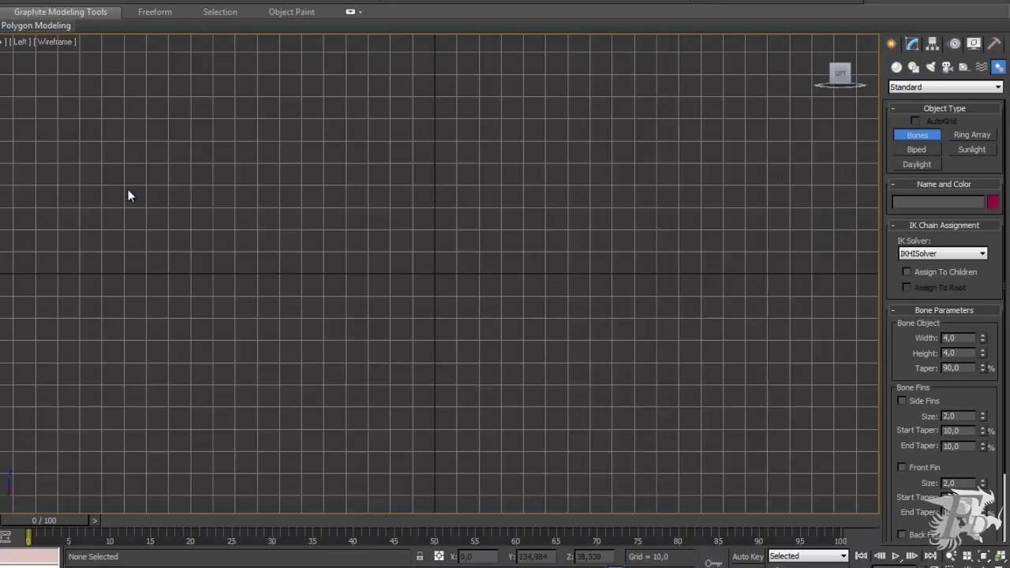
pyautogui.click(161, 80)
pyautogui.click(120, 284)
pyautogui.click(176, 435)
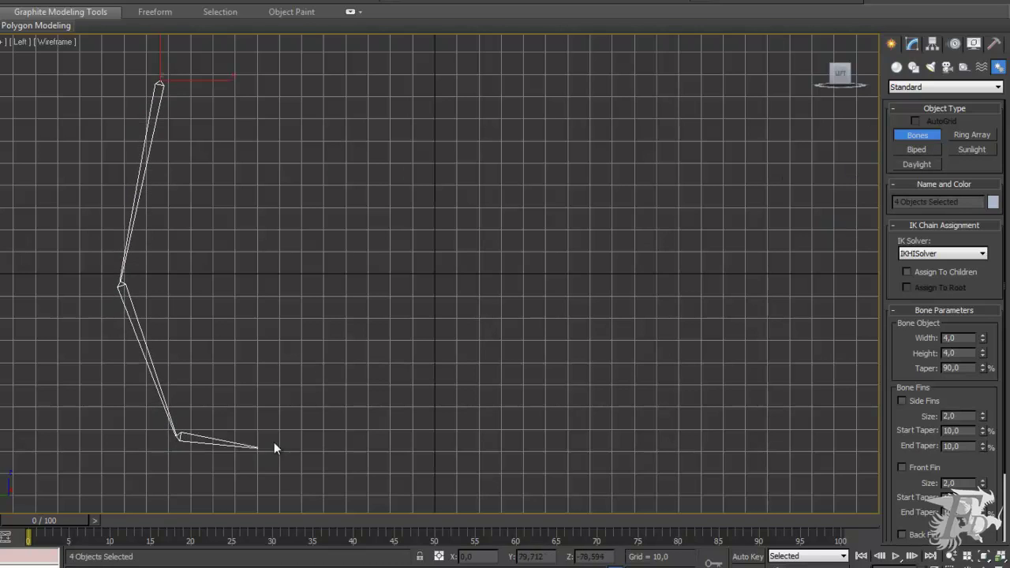
pyautogui.rightClick(277, 431)
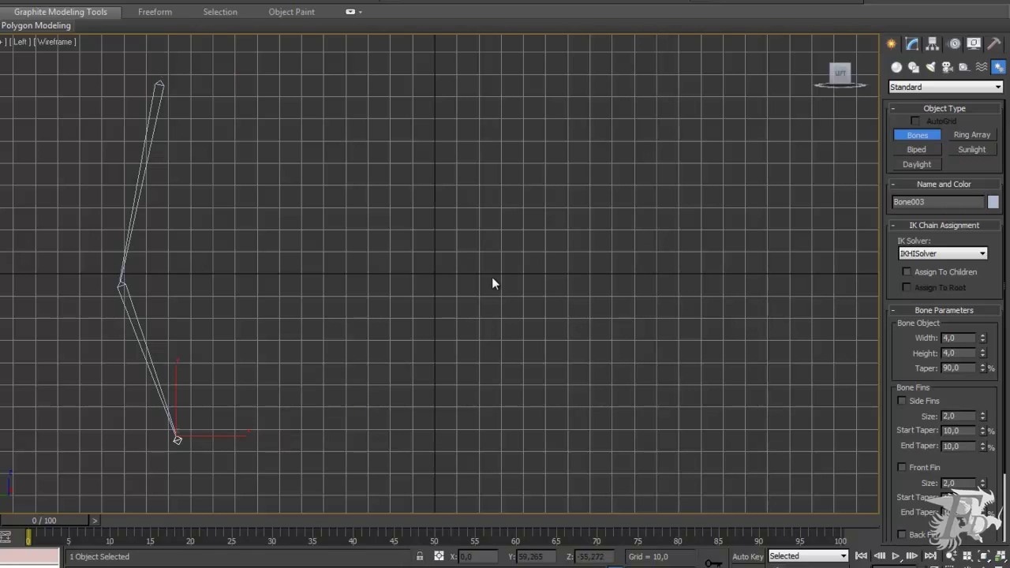
pyautogui.rightClick(102, 170)
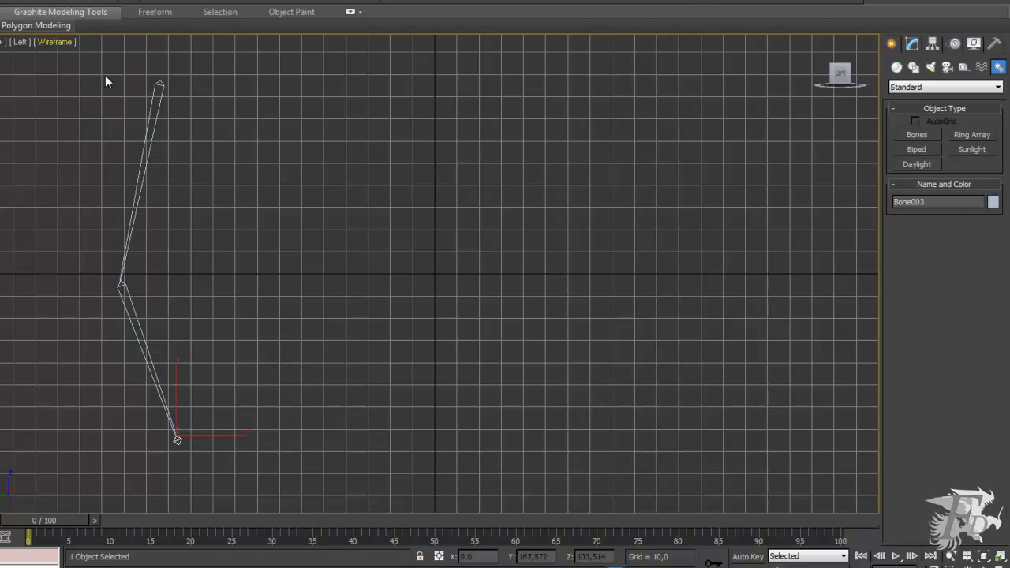
# Clone the whole bone chain horizontally into two evenly spaced copies, using the Copy option.
pyautogui.click(55, 41)
pyautogui.click(109, 143)
pyautogui.moveTo(90, 75); pyautogui.dragTo(241, 469)
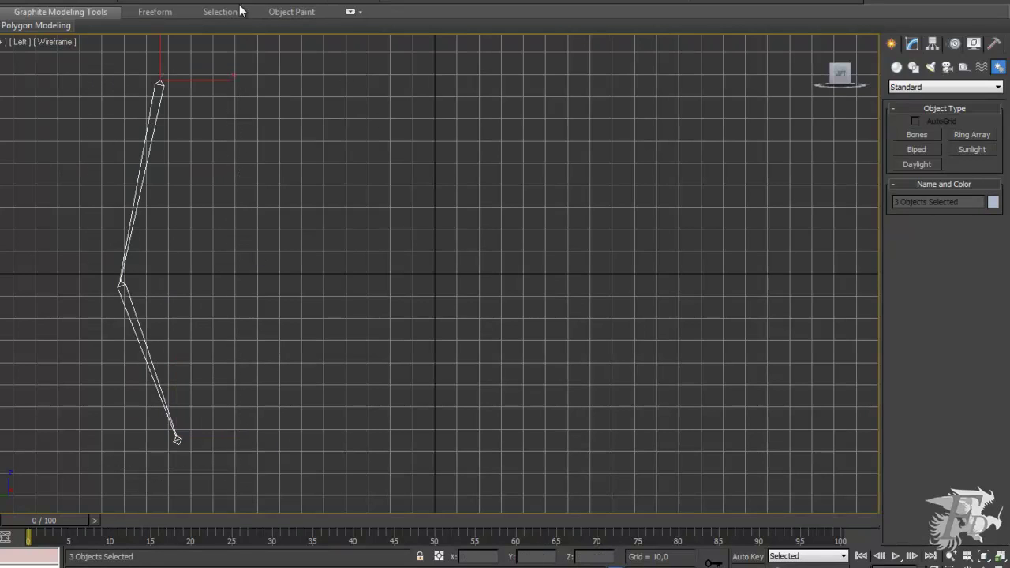
pyautogui.press('w')
pyautogui.keyDown('shift'); pyautogui.moveTo(218, 328); pyautogui.dragTo(348, 329); pyautogui.keyUp('shift')
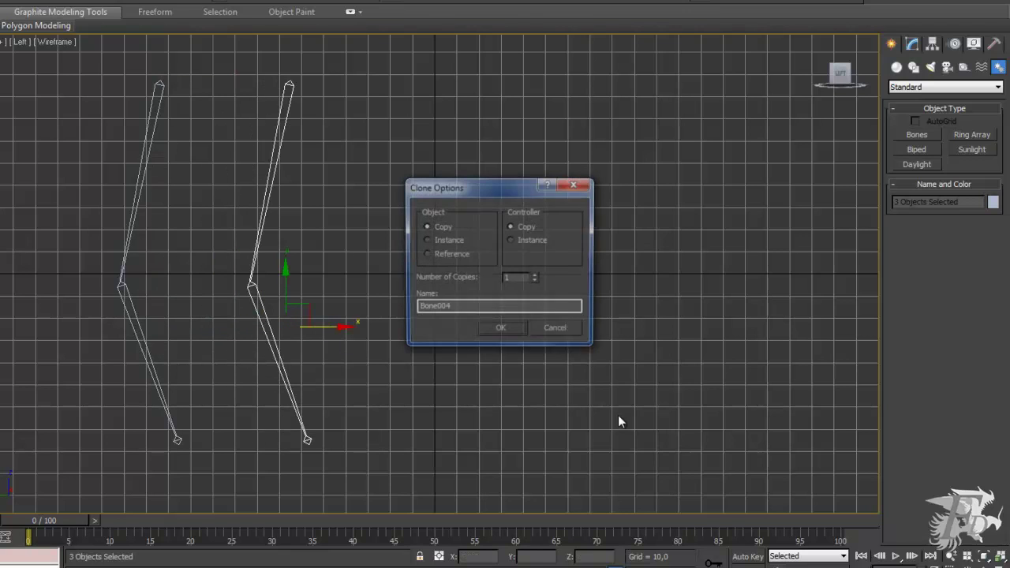
pyautogui.click(514, 330)
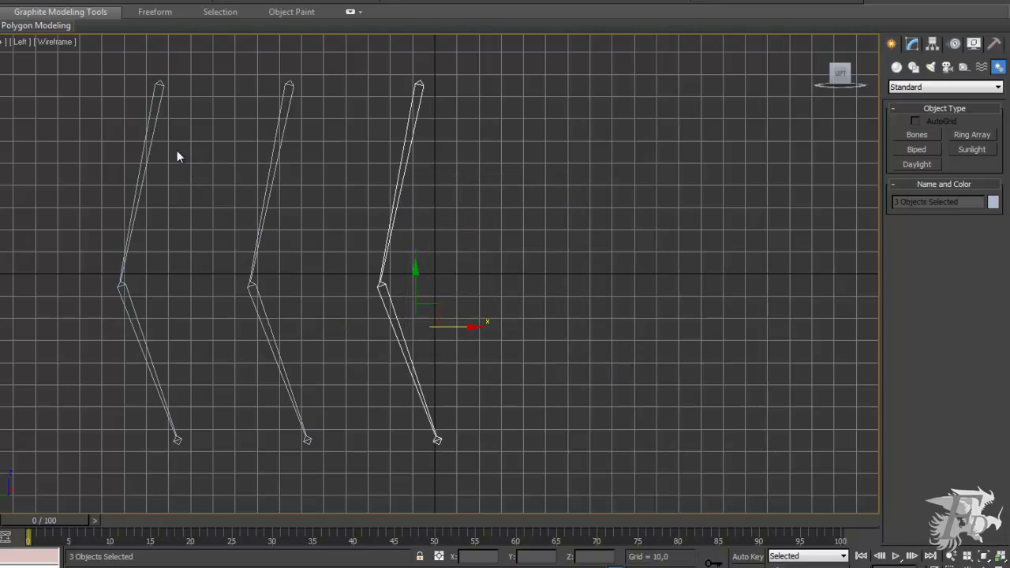
# Apply an HI Solver from the first chain's root bone to its end bone and raise the IK goal to about Z -64.
pyautogui.click(150, 124)
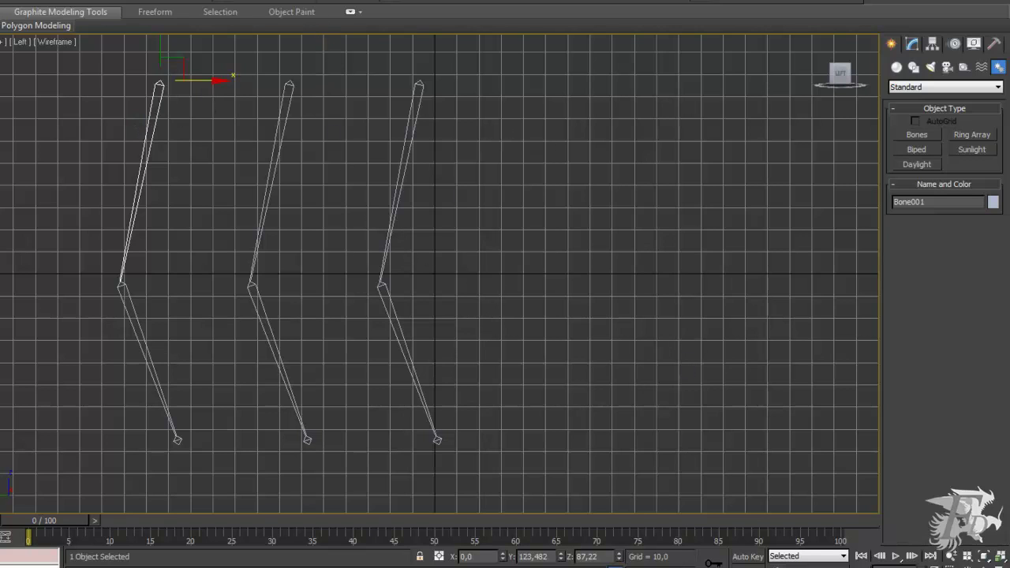
pyautogui.click(285, 0)
pyautogui.moveTo(282, 26)
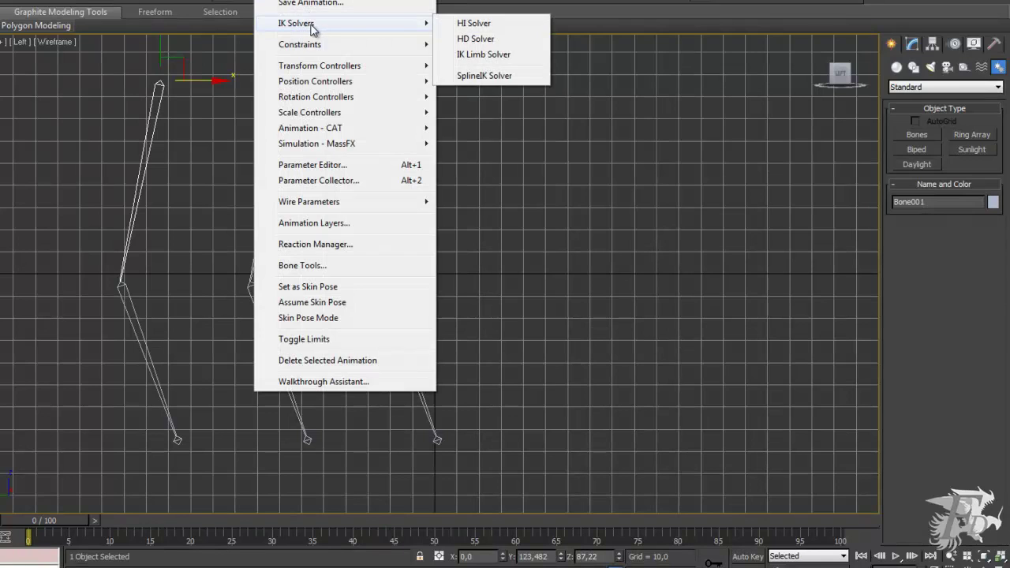
pyautogui.click(474, 23)
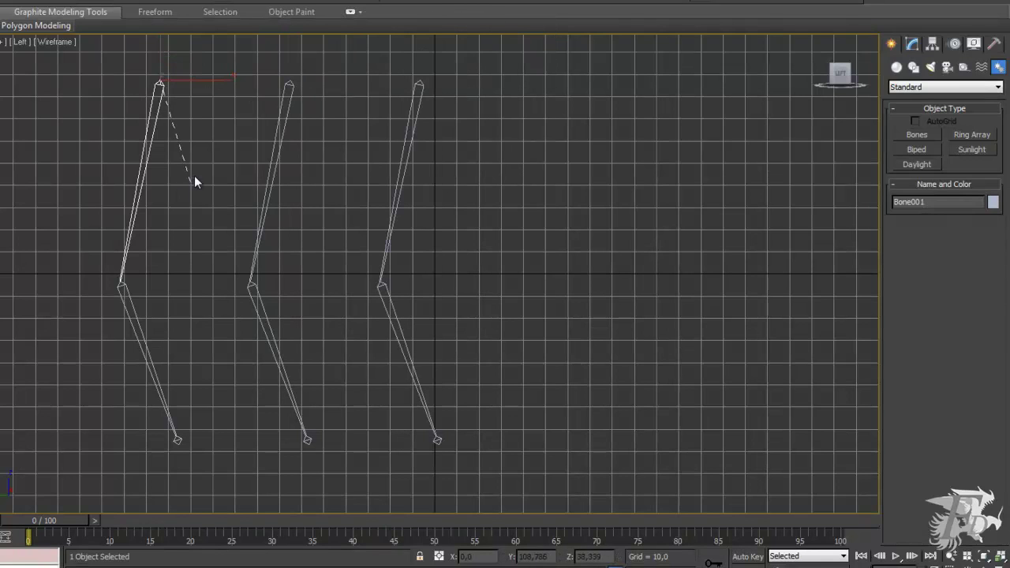
pyautogui.click(179, 440)
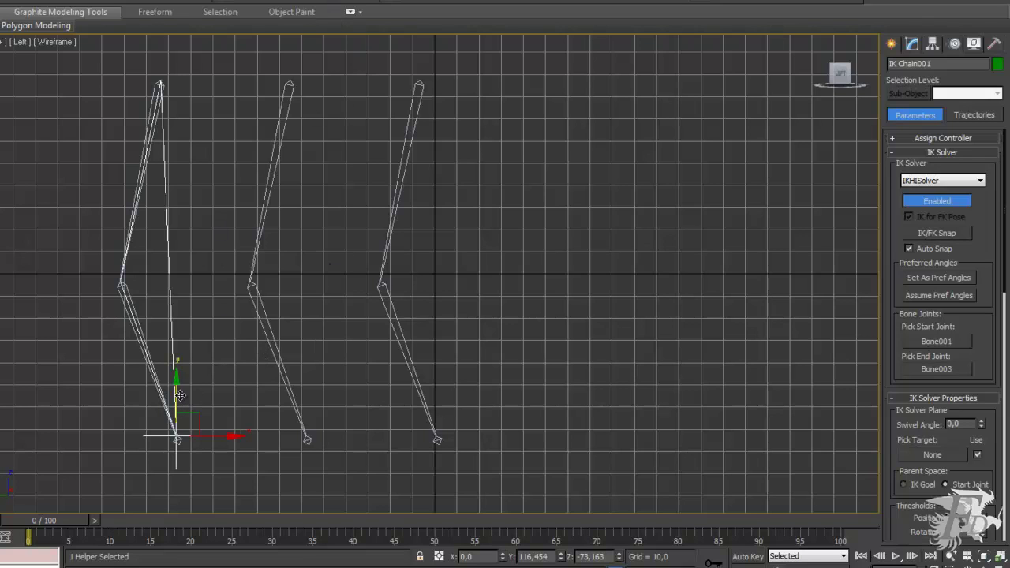
pyautogui.moveTo(176, 395); pyautogui.dragTo(157, 382)
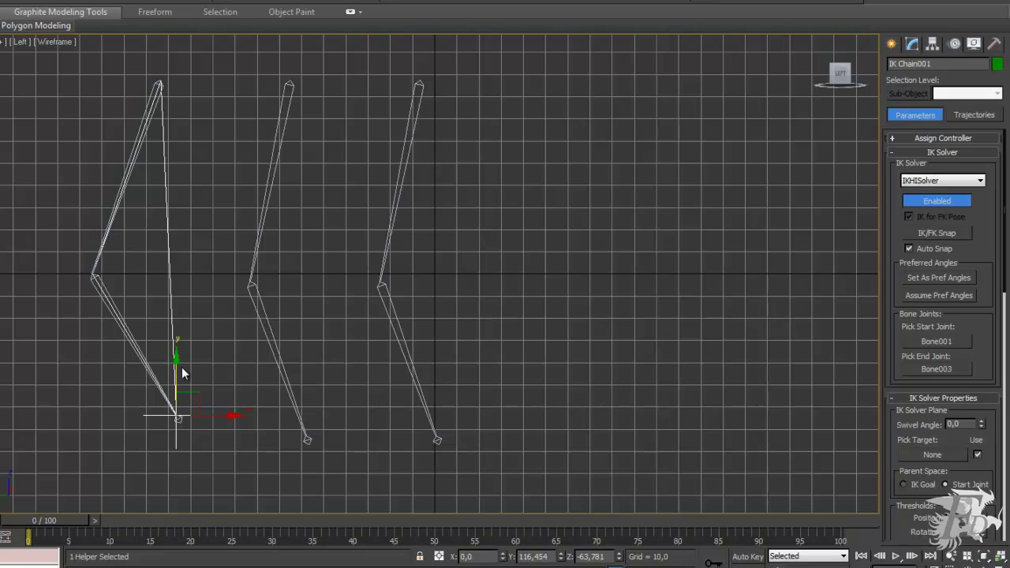
# Apply an HD Solver from the middle chain's root bone to its end bone.
pyautogui.click(278, 153)
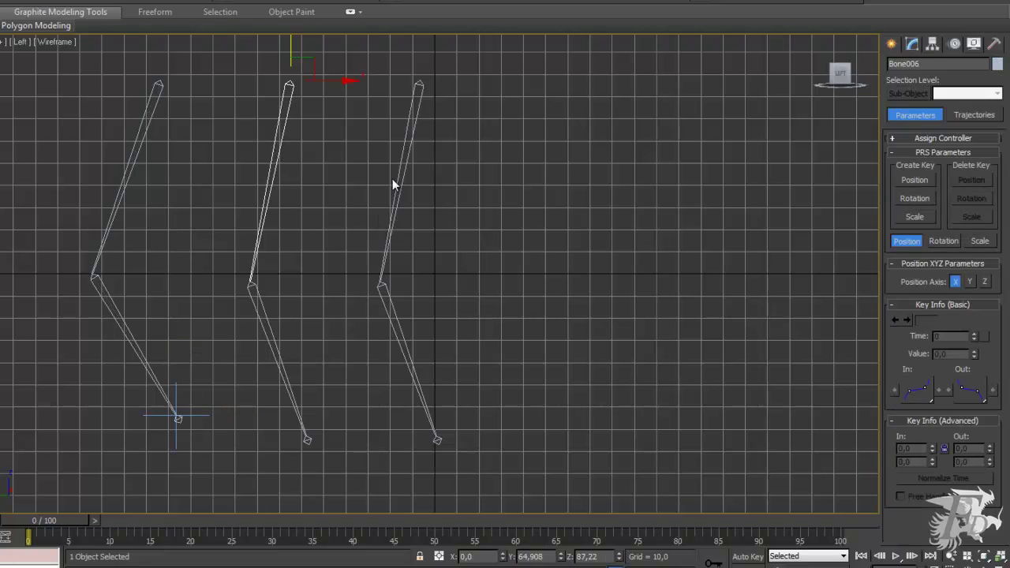
pyautogui.click(312, 0)
pyautogui.moveTo(312, 24)
pyautogui.click(477, 39)
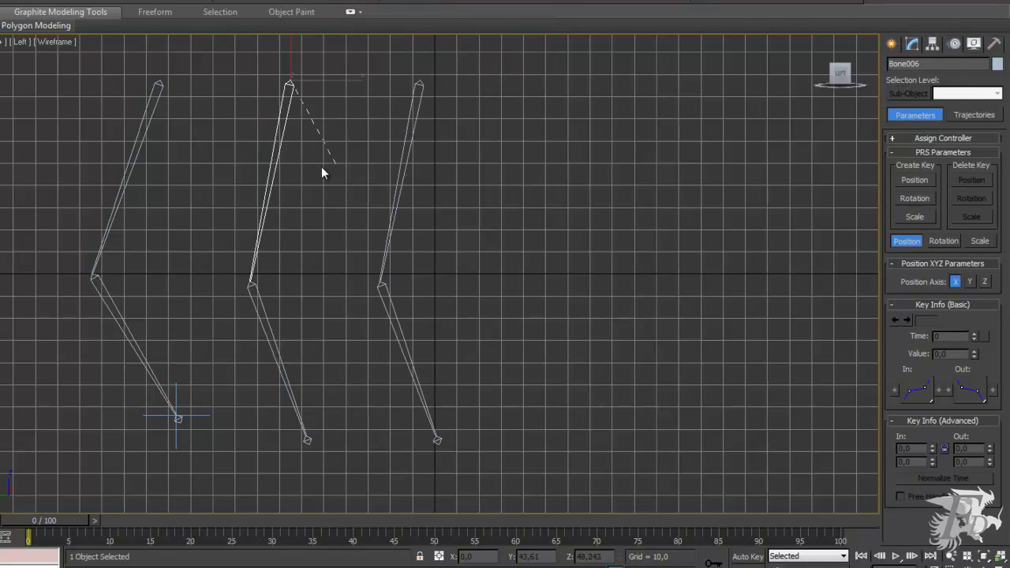
pyautogui.click(310, 440)
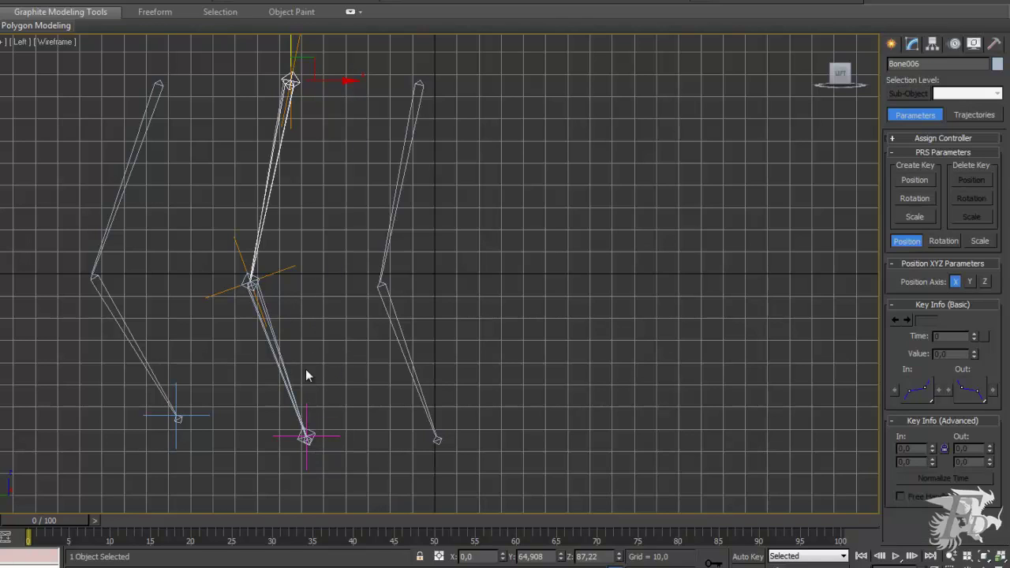
# Test the HD Solver by moving the middle chain's end bone and pulling its knee joint outward.
pyautogui.press('q')
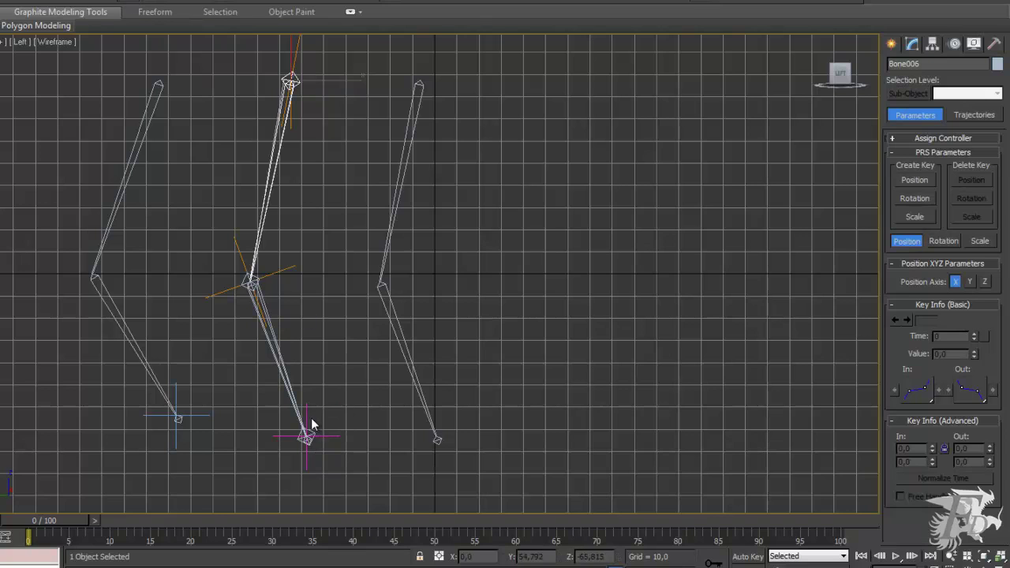
pyautogui.click(319, 413)
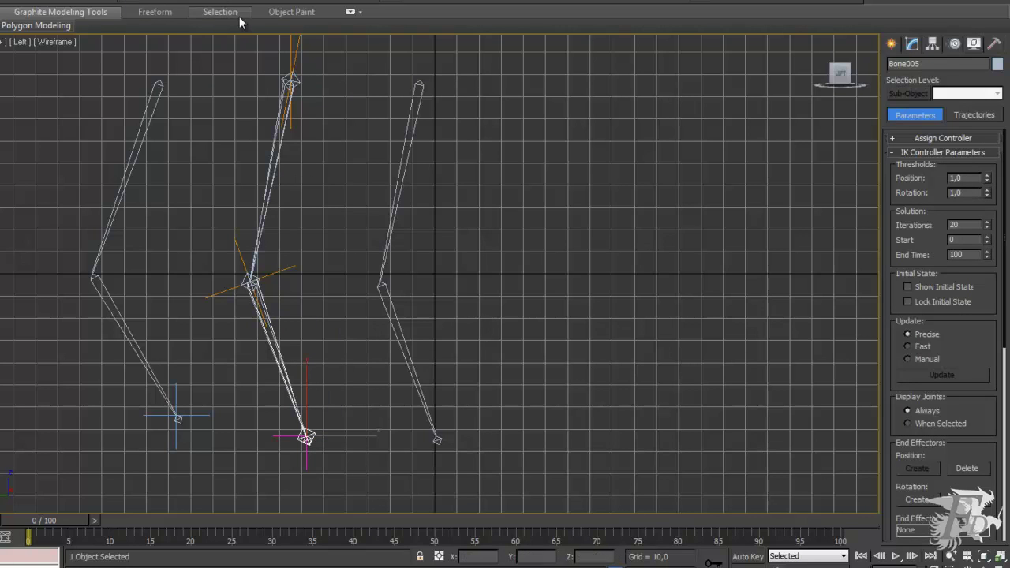
pyautogui.press('w')
pyautogui.moveTo(309, 404)
pyautogui.mouseDown()
pyautogui.moveTo(297, 223)
pyautogui.moveTo(300, 270)
pyautogui.moveTo(252, 366)
pyautogui.moveTo(276, 355)
pyautogui.moveTo(314, 181)
pyautogui.moveTo(313, 291)
pyautogui.moveTo(311, 107)
pyautogui.moveTo(284, 256)
pyautogui.moveTo(228, 418)
pyautogui.moveTo(194, 418)
pyautogui.moveTo(324, 418)
pyautogui.moveTo(351, 220)
pyautogui.moveTo(316, 299)
pyautogui.moveTo(299, 300)
pyautogui.moveTo(258, 374)
pyautogui.moveTo(248, 169)
pyautogui.moveTo(242, 374)
pyautogui.moveTo(225, 400)
pyautogui.moveTo(269, 235)
pyautogui.moveTo(291, 360)
pyautogui.moveTo(308, 363)
pyautogui.moveTo(301, 408)
pyautogui.mouseUp()
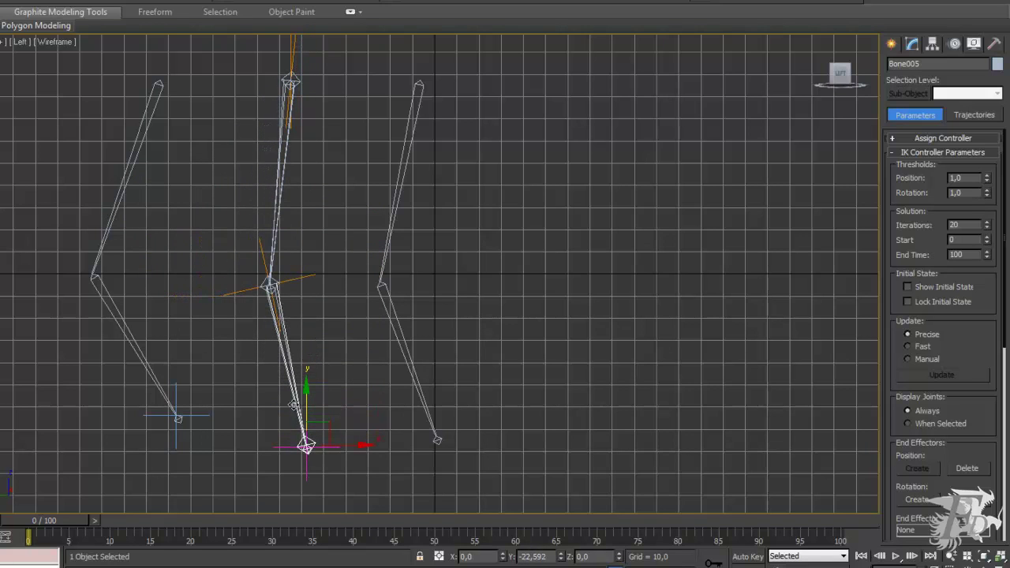
pyautogui.click(270, 258)
pyautogui.moveTo(270, 259); pyautogui.dragTo(229, 257)
pyautogui.click(306, 447)
pyautogui.moveTo(305, 412)
pyautogui.mouseDown()
pyautogui.moveTo(306, 213)
pyautogui.moveTo(299, 404)
pyautogui.mouseUp()
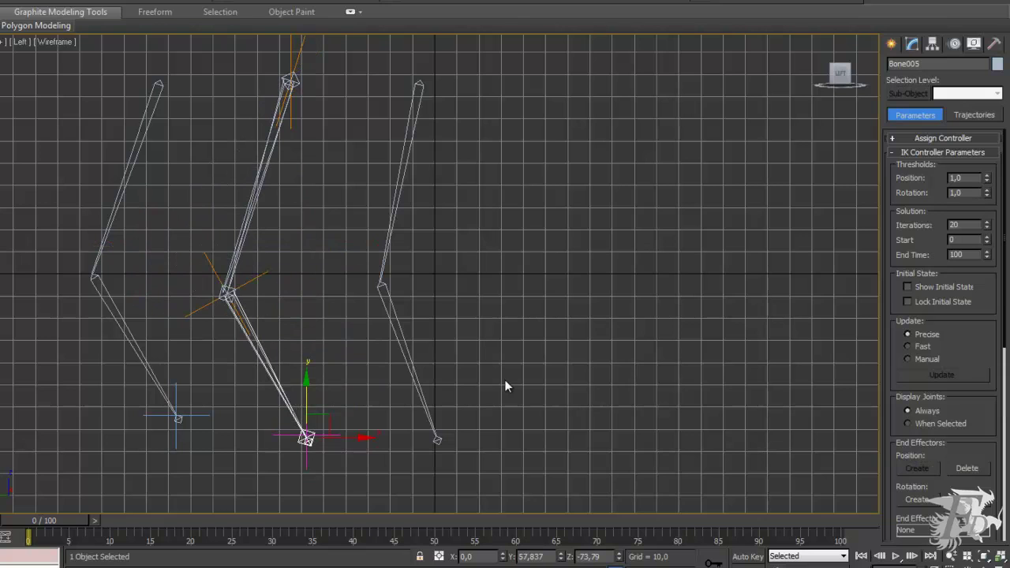
# Apply an IK Limb Solver from the third chain's root bone to its end bone and raise the IK goal to about Z -47.
pyautogui.click(413, 145)
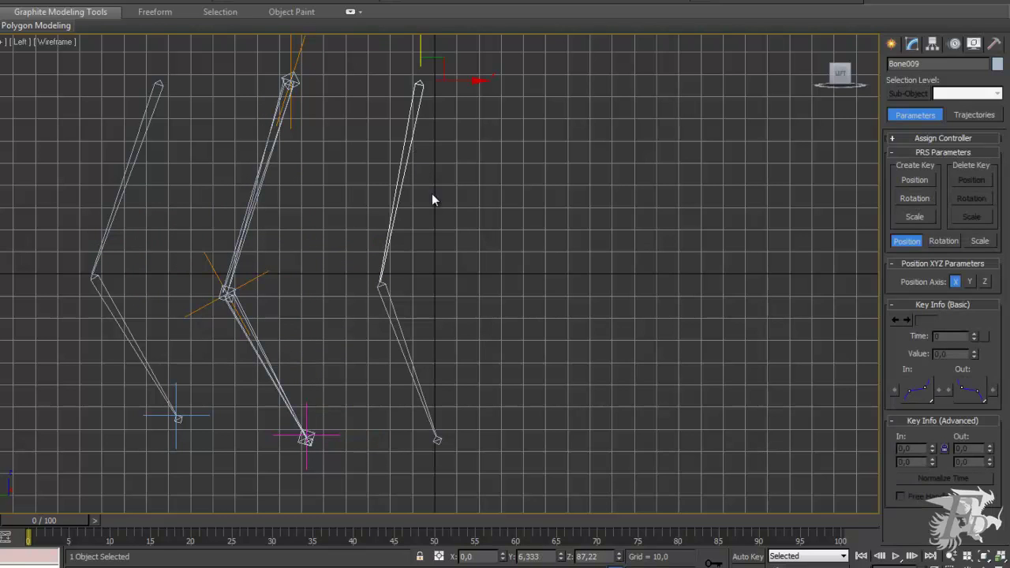
pyautogui.click(294, 7)
pyautogui.moveTo(313, 26)
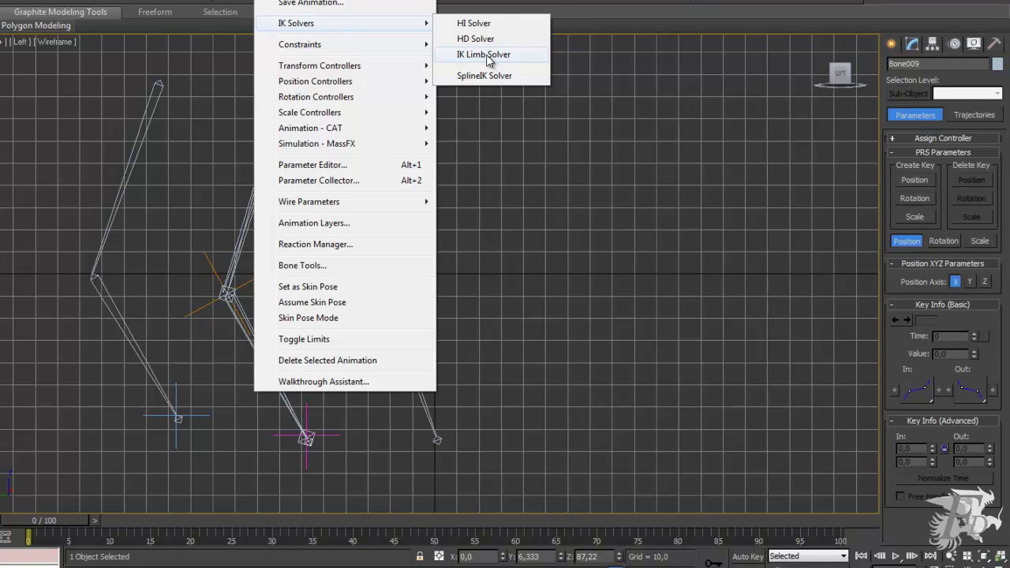
pyautogui.click(491, 57)
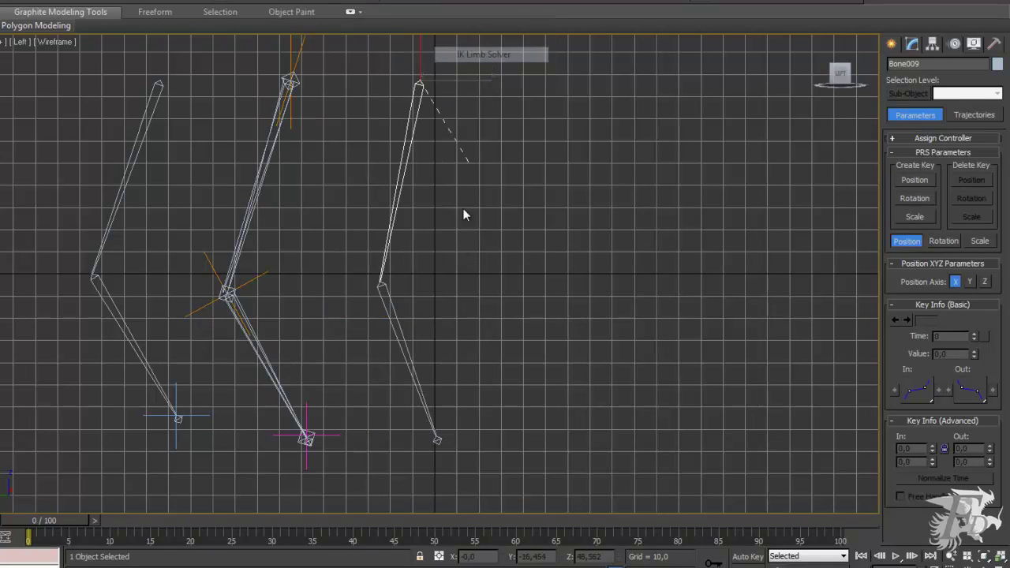
pyautogui.click(437, 440)
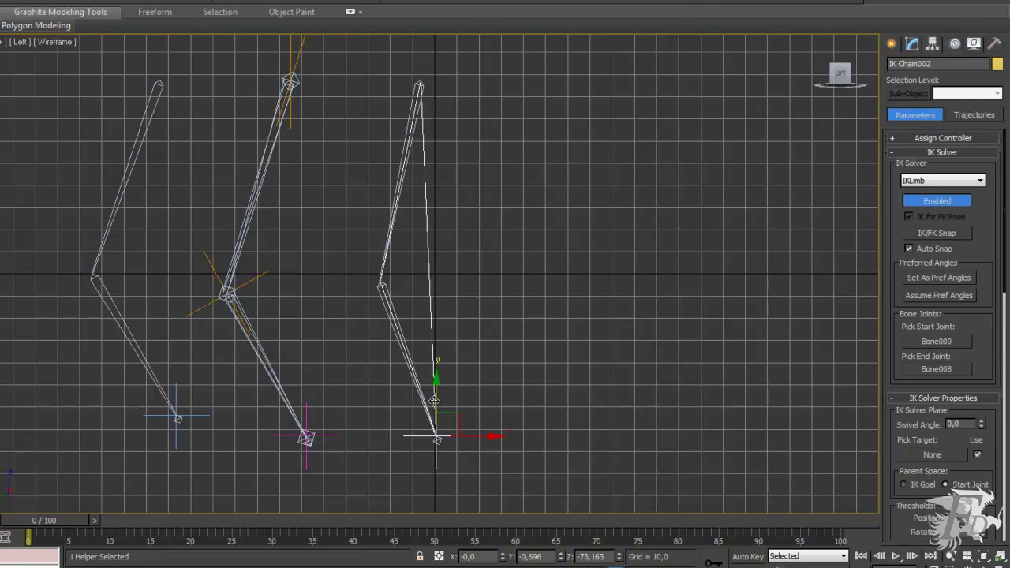
pyautogui.moveTo(434, 401); pyautogui.dragTo(445, 350)
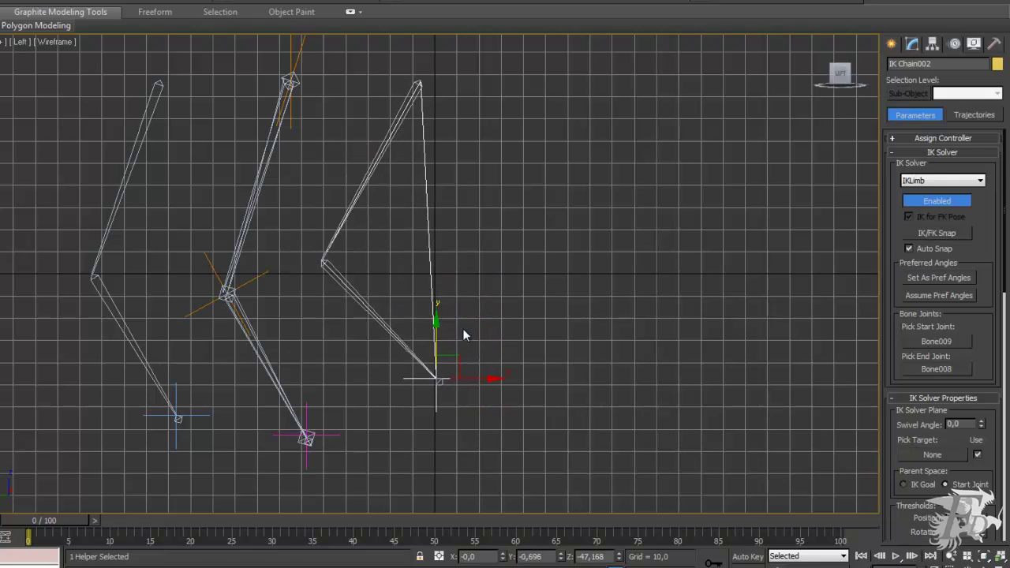
# Set up the Bones tool with SplineIKSolver, assigned to both children and root.
pyautogui.click(892, 45)
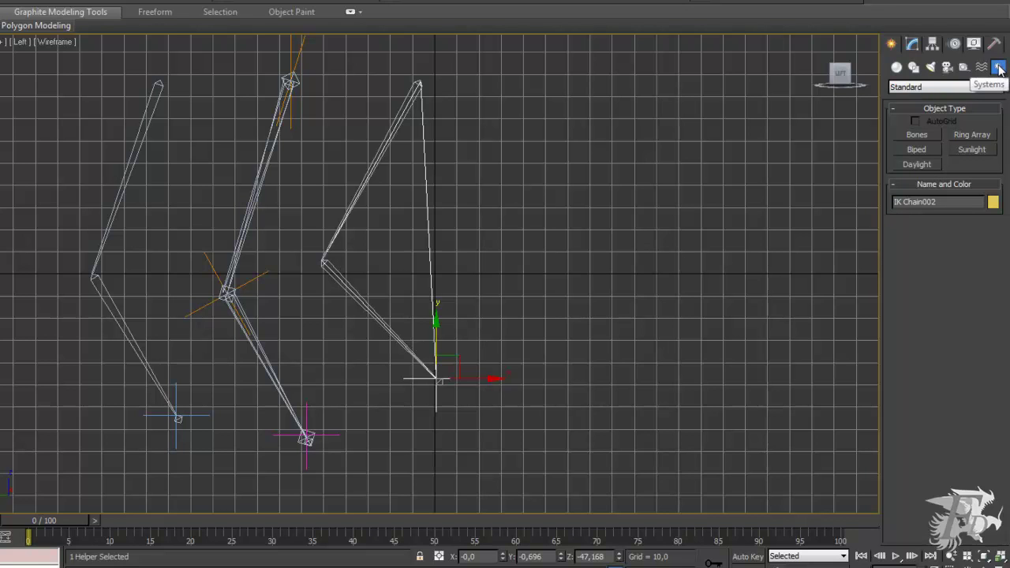
pyautogui.click(918, 135)
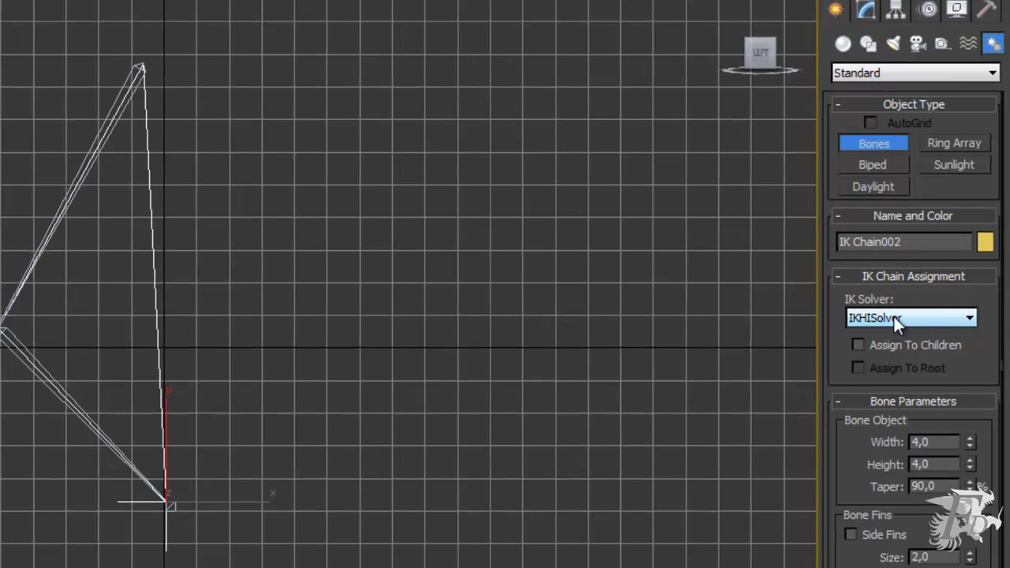
pyautogui.click(894, 316)
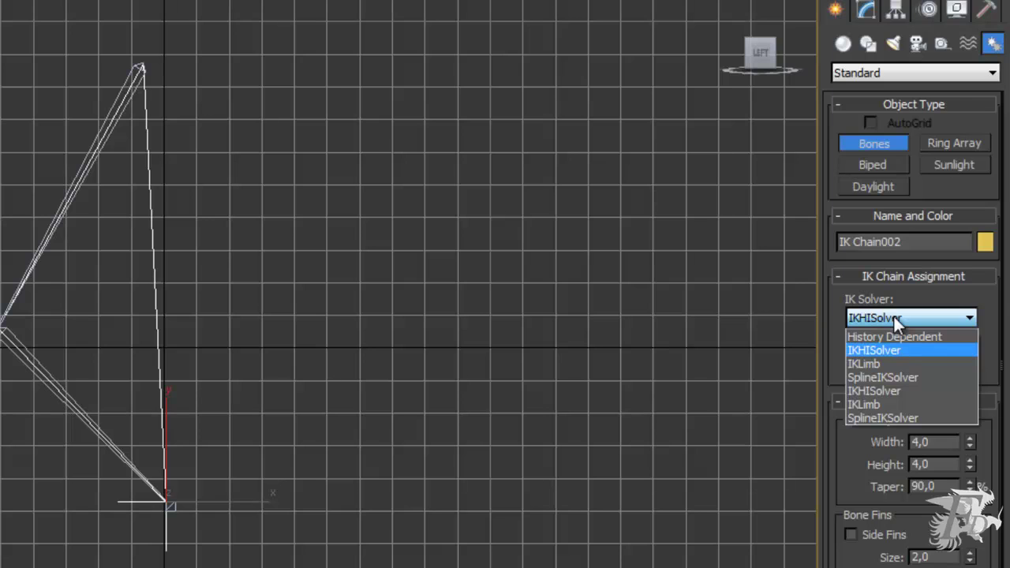
pyautogui.click(903, 378)
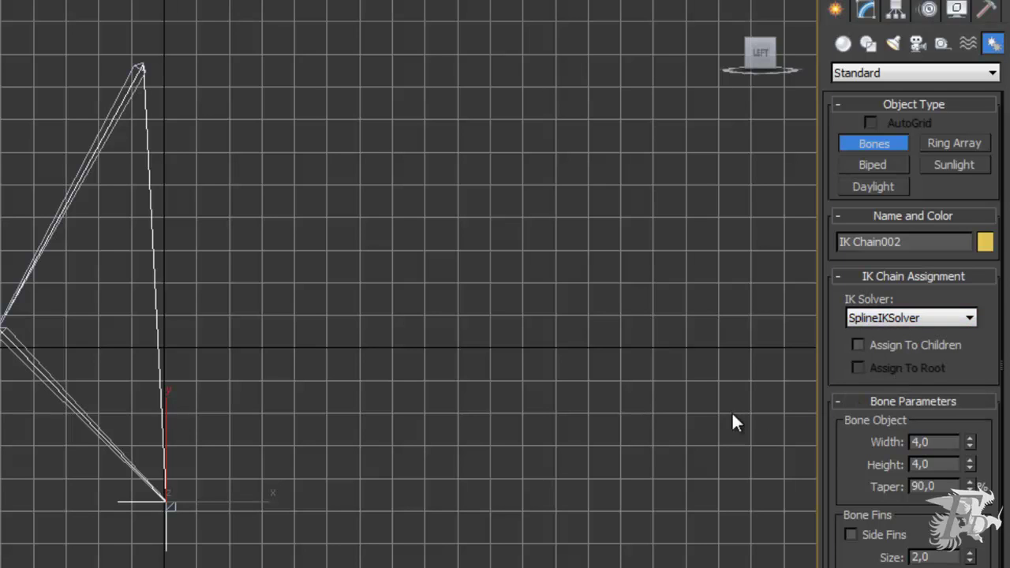
pyautogui.click(858, 346)
pyautogui.click(858, 368)
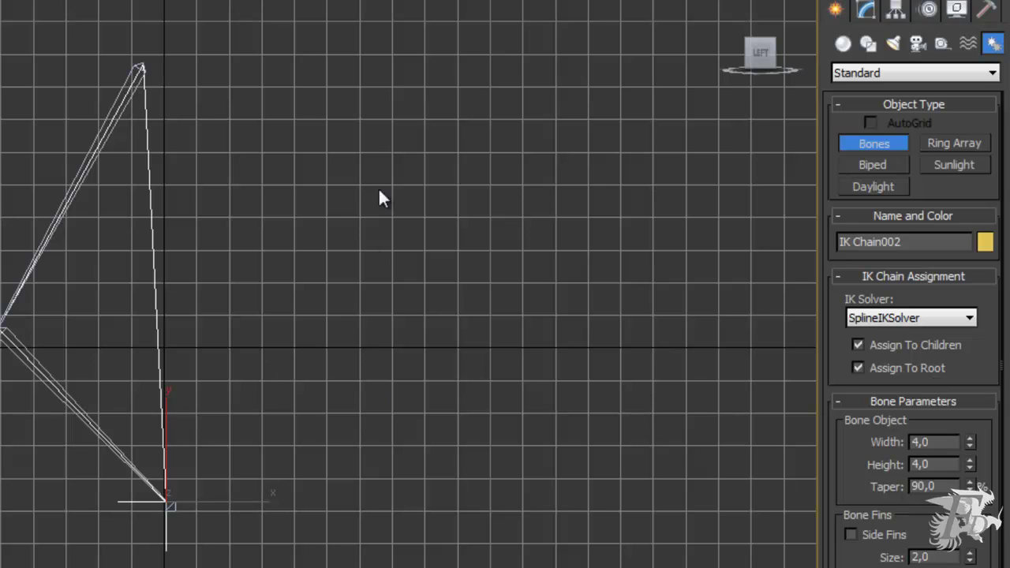
# Draw a curved four-bone chain beside the existing chains in the Left view, running downward and then sideways, and end it.
pyautogui.click(407, 75)
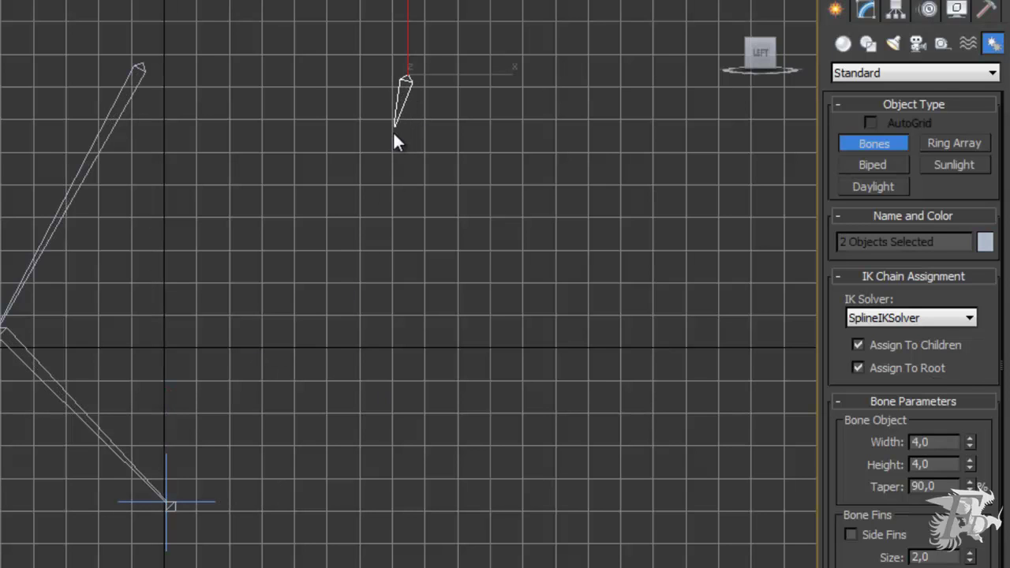
pyautogui.click(350, 298)
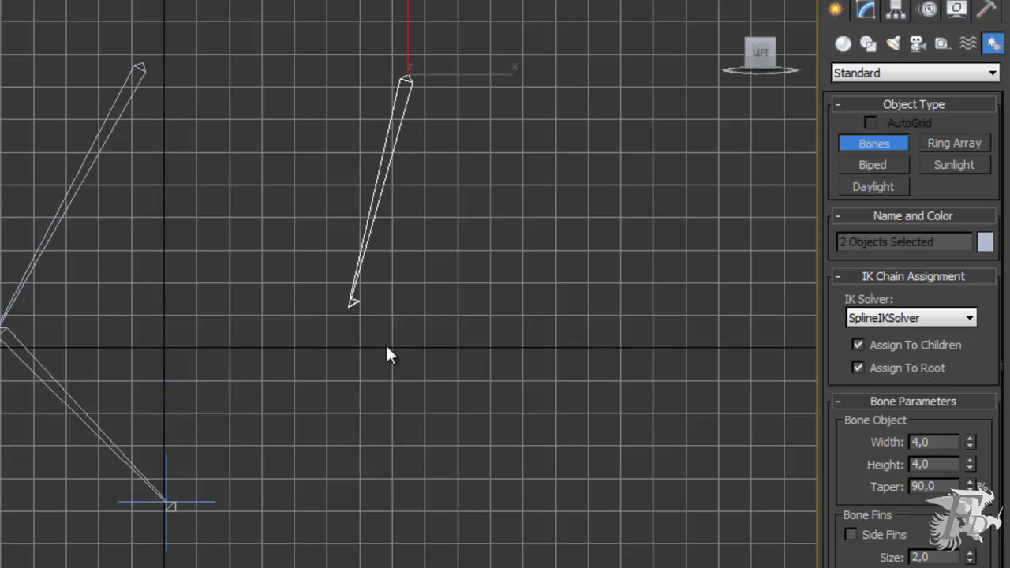
pyautogui.click(406, 449)
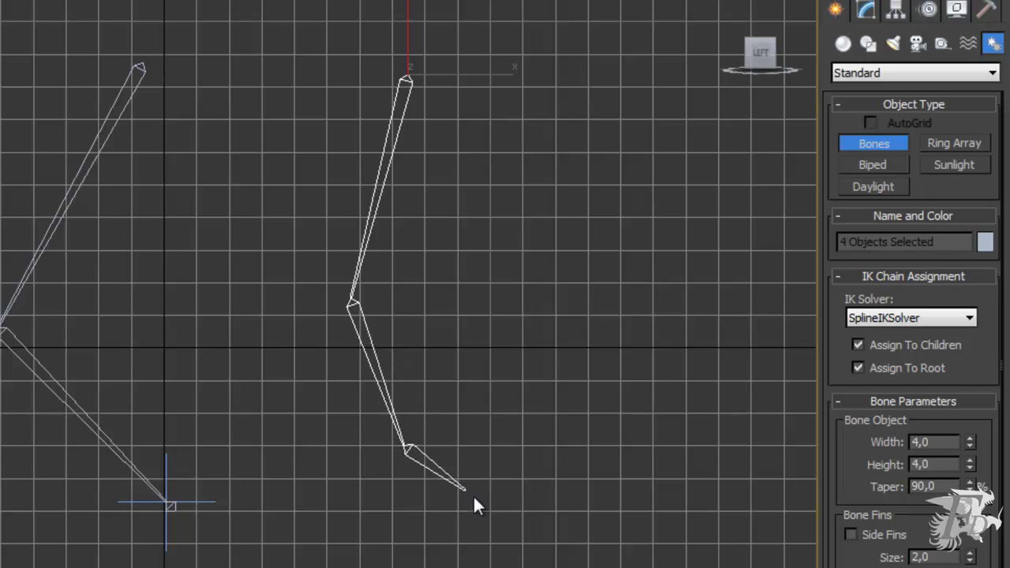
pyautogui.click(533, 547)
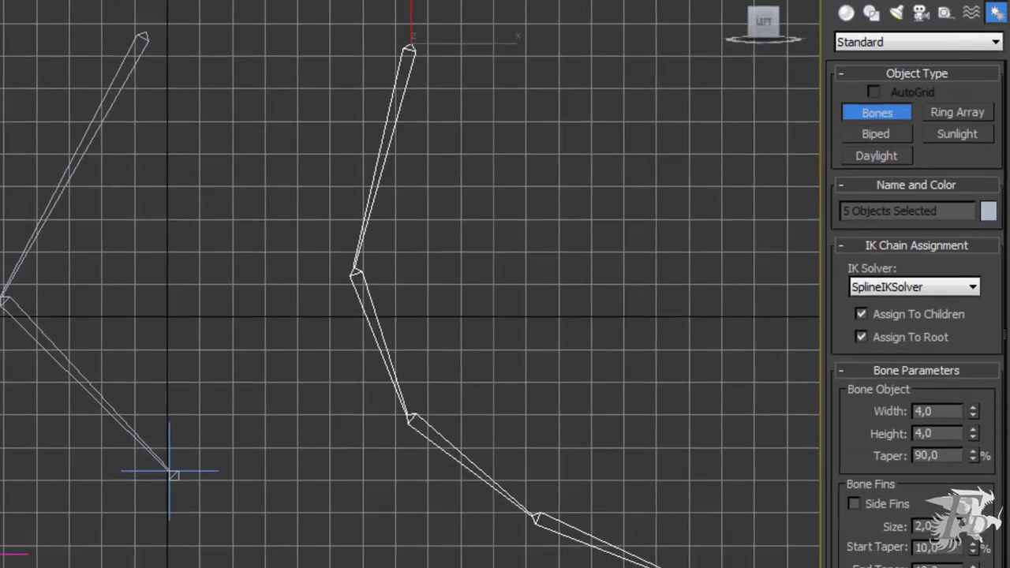
pyautogui.click(696, 567)
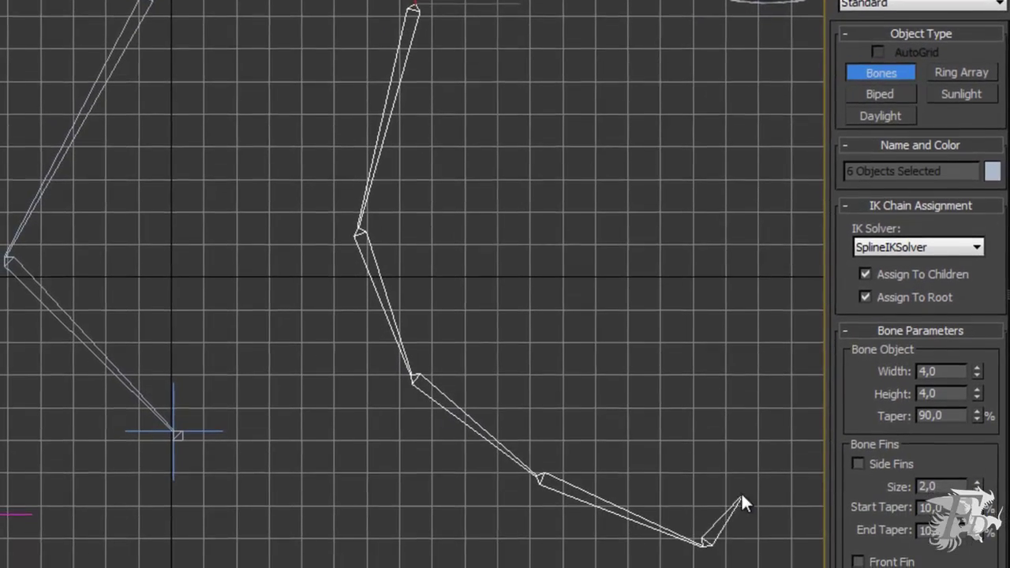
pyautogui.rightClick(735, 409)
# Create the Spline IK Solver with an auto-created Bezier spline, 5 knots and box helpers of size 20 drawn on top, and finish bone creation.
pyautogui.moveTo(58, 7); pyautogui.dragTo(468, 167)
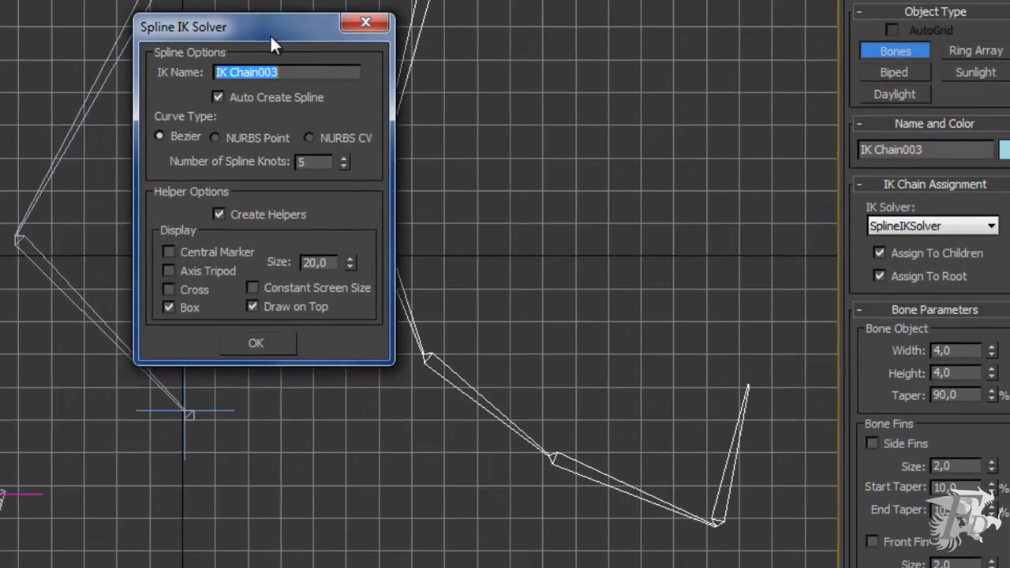
pyautogui.moveTo(270, 36); pyautogui.dragTo(227, 33)
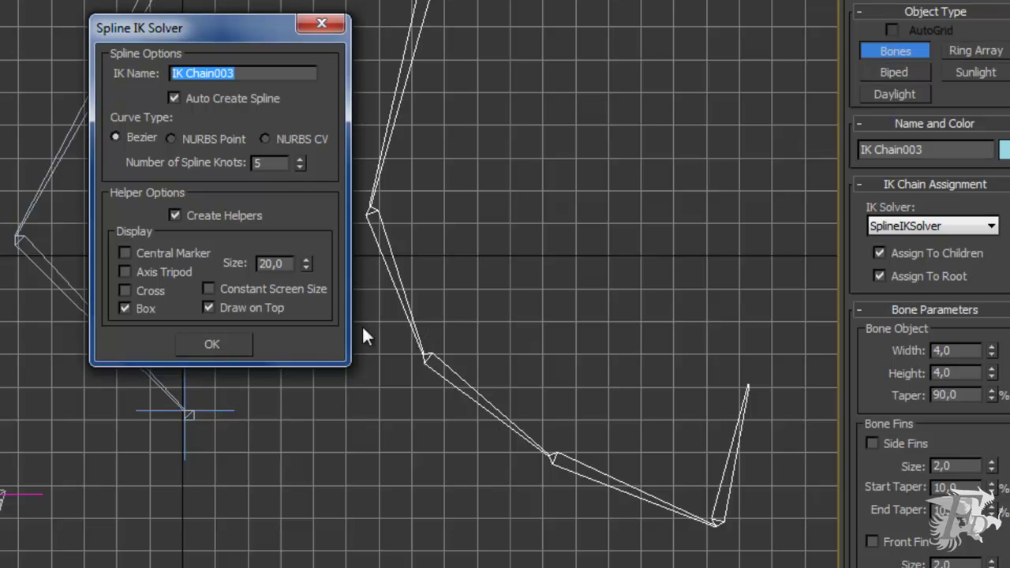
pyautogui.moveTo(241, 32); pyautogui.dragTo(110, 22)
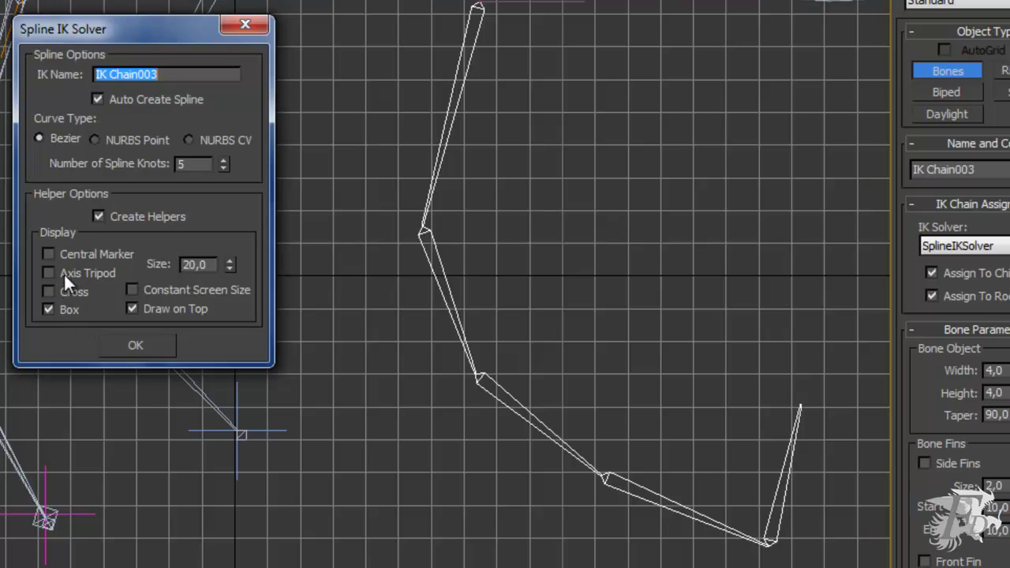
pyautogui.click(147, 345)
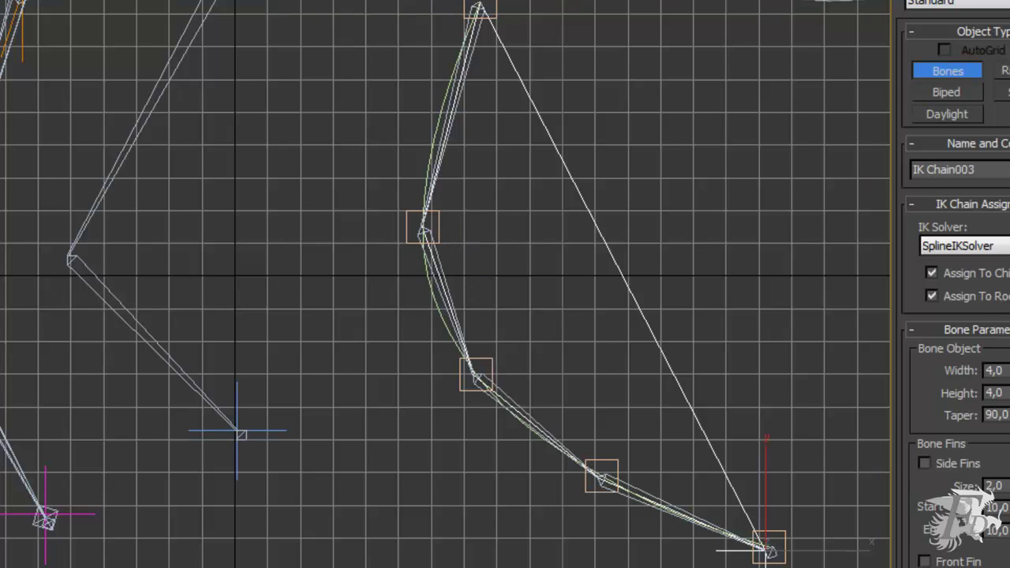
pyautogui.rightClick(305, 255)
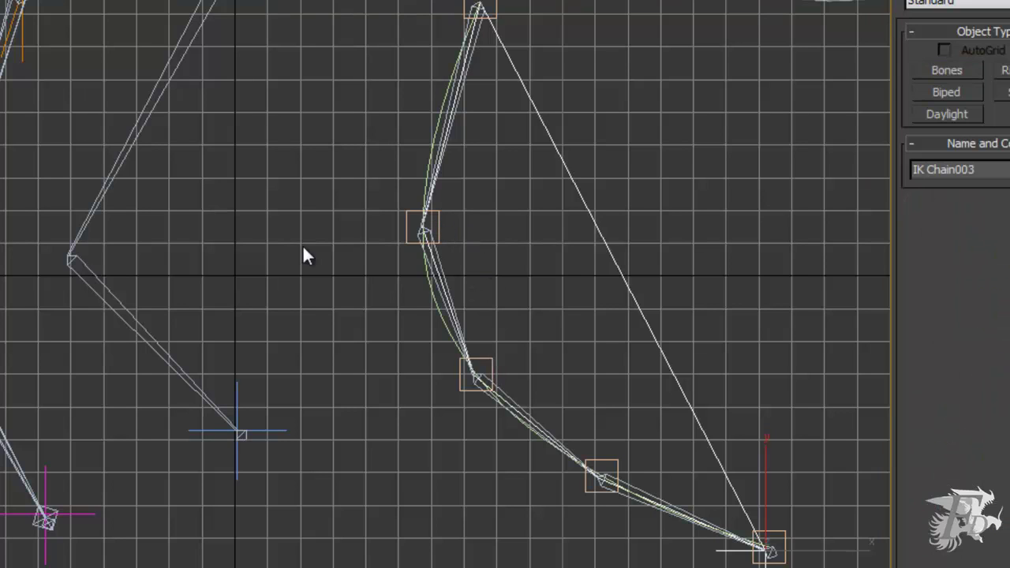
# Test the Spline IK by moving the second point helper sideways along X and the third one diagonally up and outward.
pyautogui.click(438, 222)
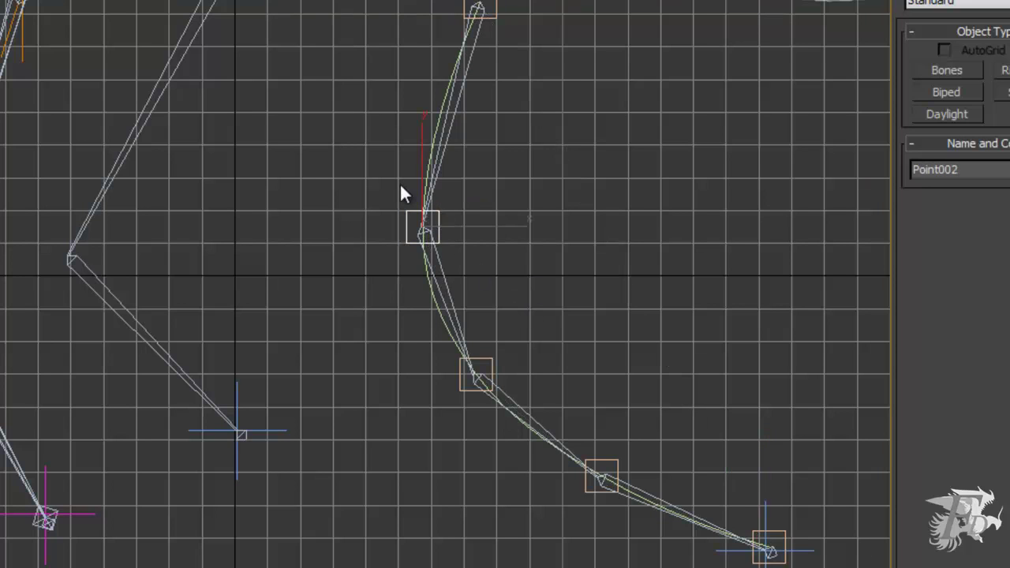
pyautogui.press('w')
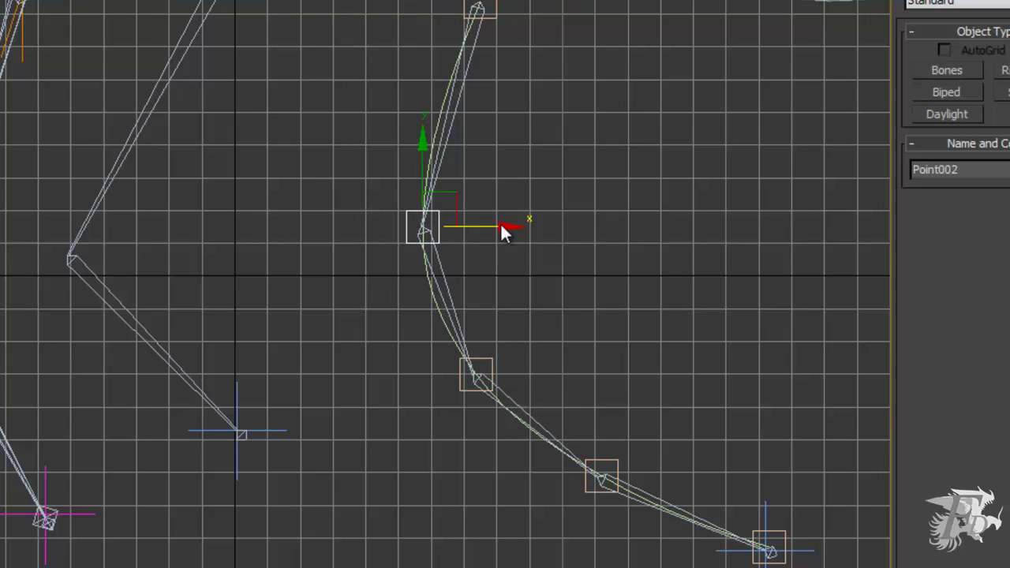
pyautogui.moveTo(482, 227); pyautogui.dragTo(582, 138)
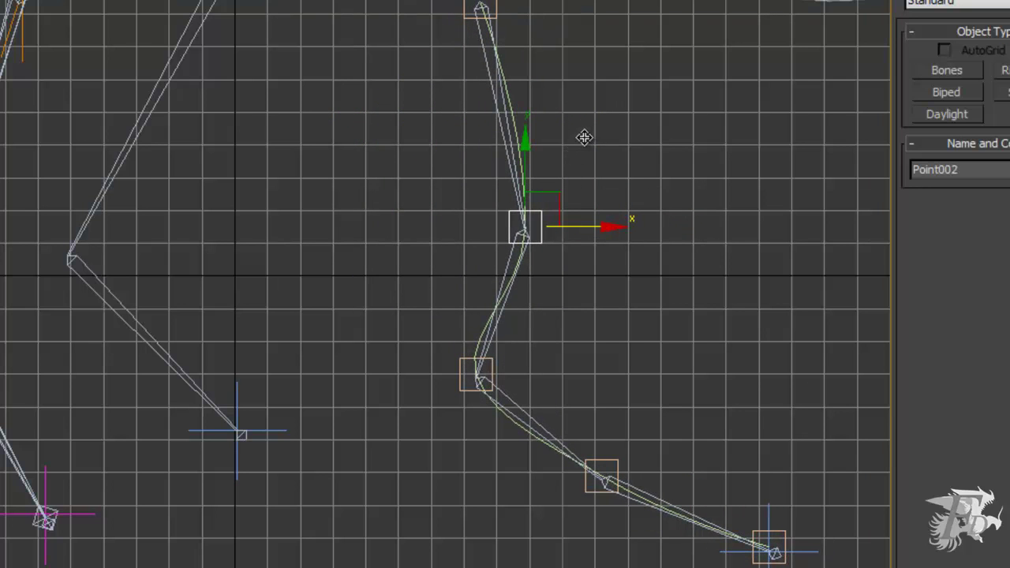
pyautogui.click(490, 371)
pyautogui.moveTo(516, 376); pyautogui.dragTo(695, 244)
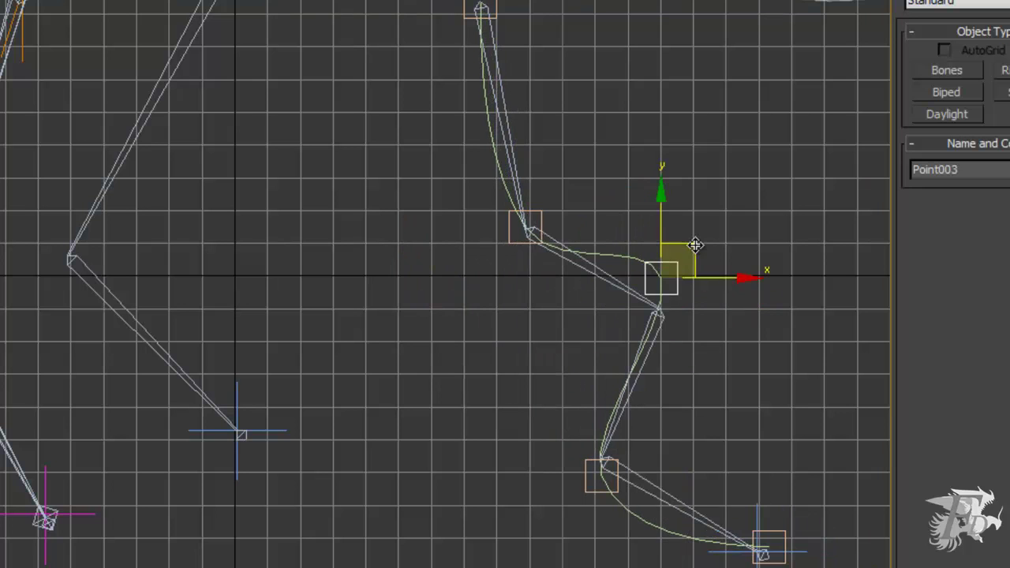